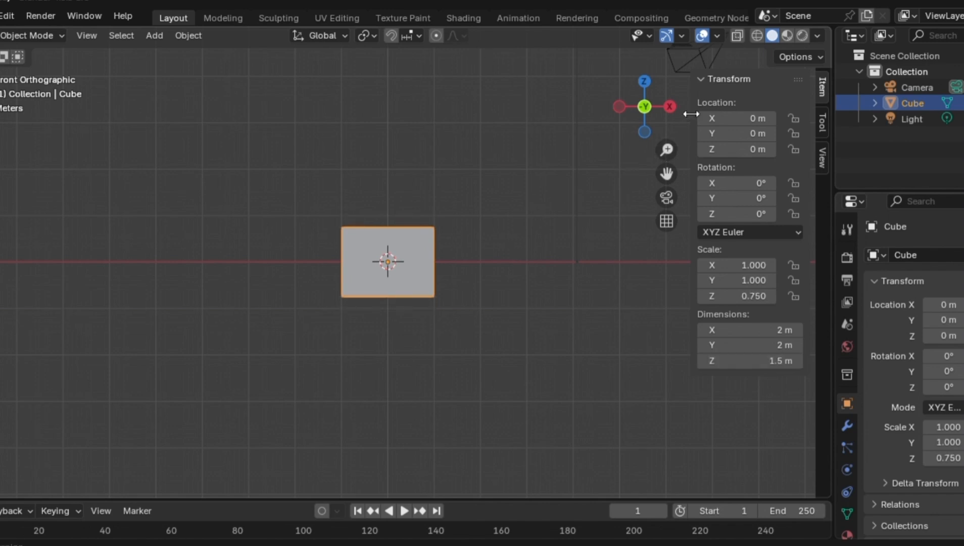
- Add the human body picture as a reference image in the front view and close the transform sidebar
left_click(160, 35)
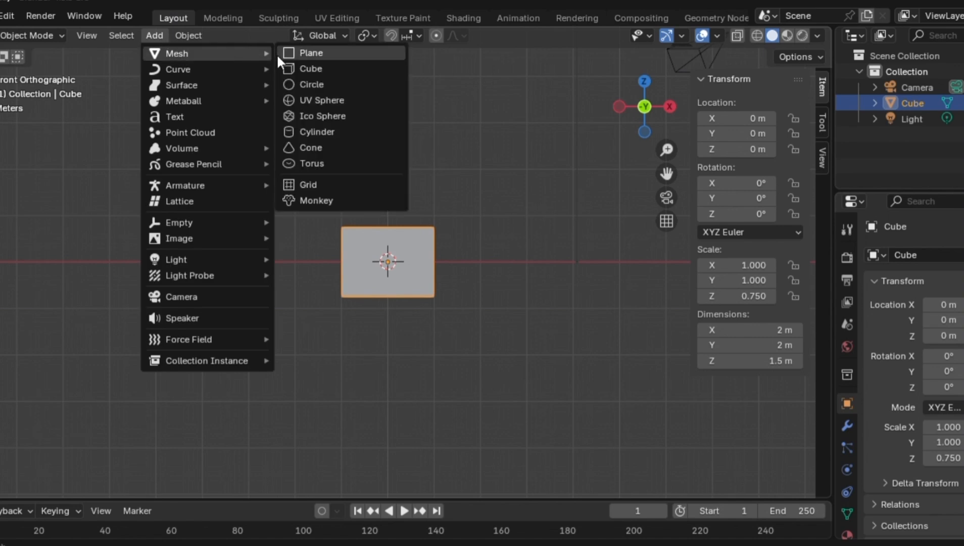
mouse_move(196, 62)
mouse_move(208, 234)
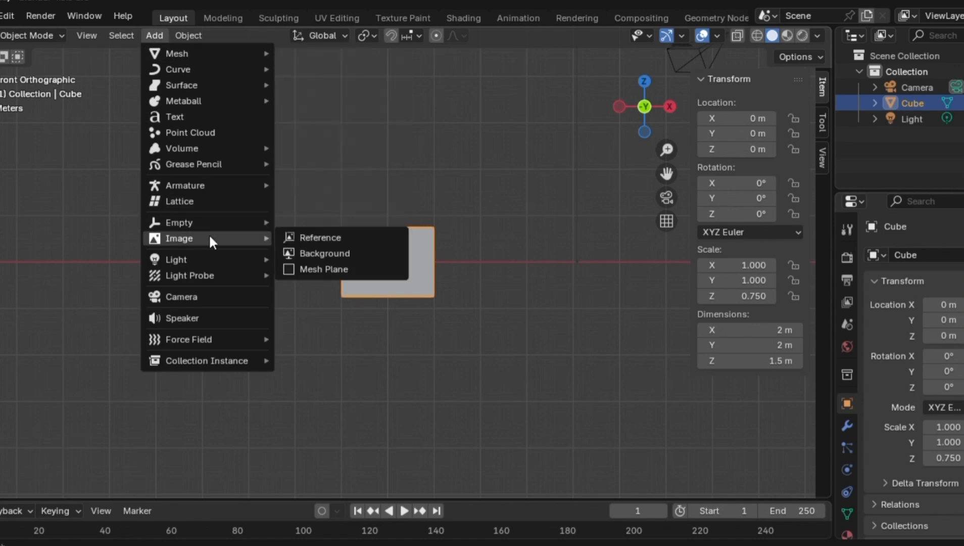
left_click(304, 232)
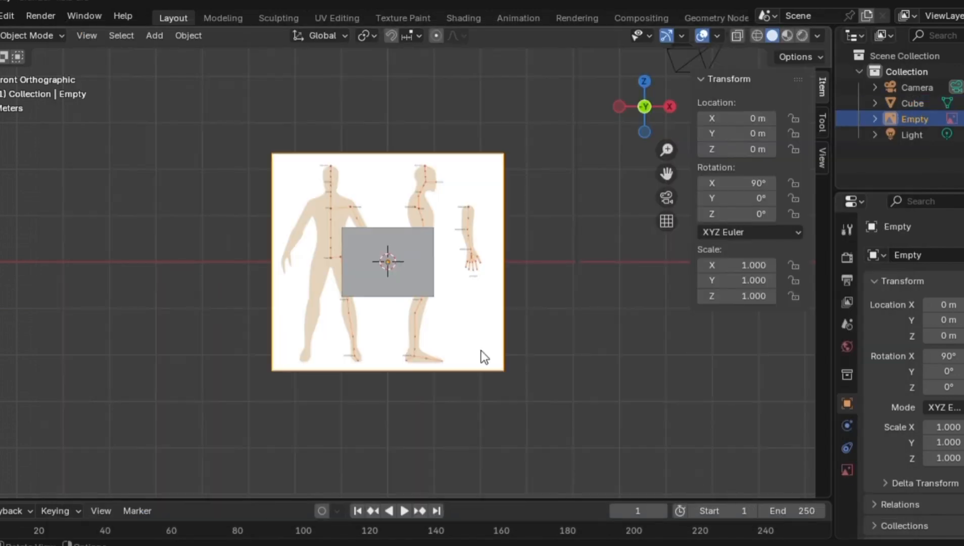
left_click_drag(692, 91, 818, 93)
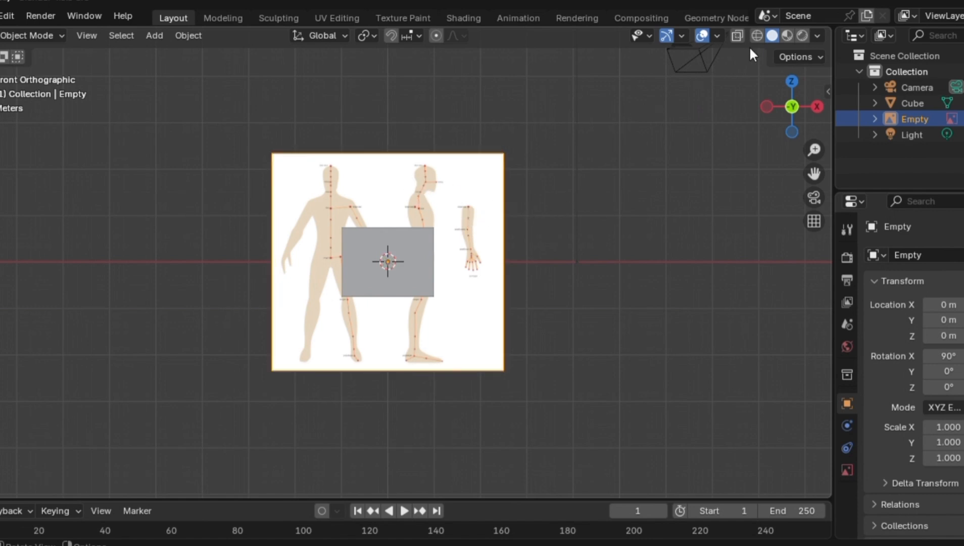
- Show the scene in wireframe, then make the reference image semi-transparent and shift it along X to centre the front figure on the origin
left_click(415, 248)
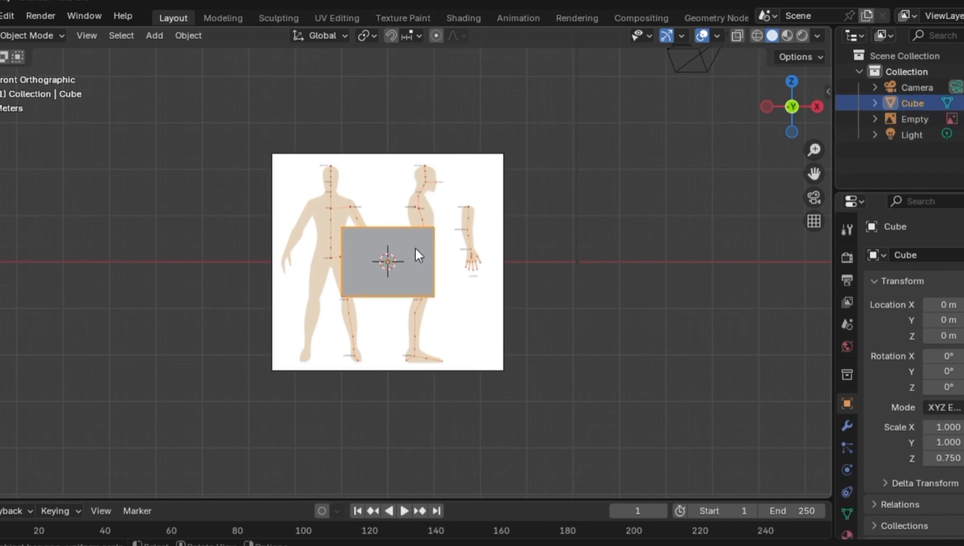
left_click(757, 35)
left_click(443, 203)
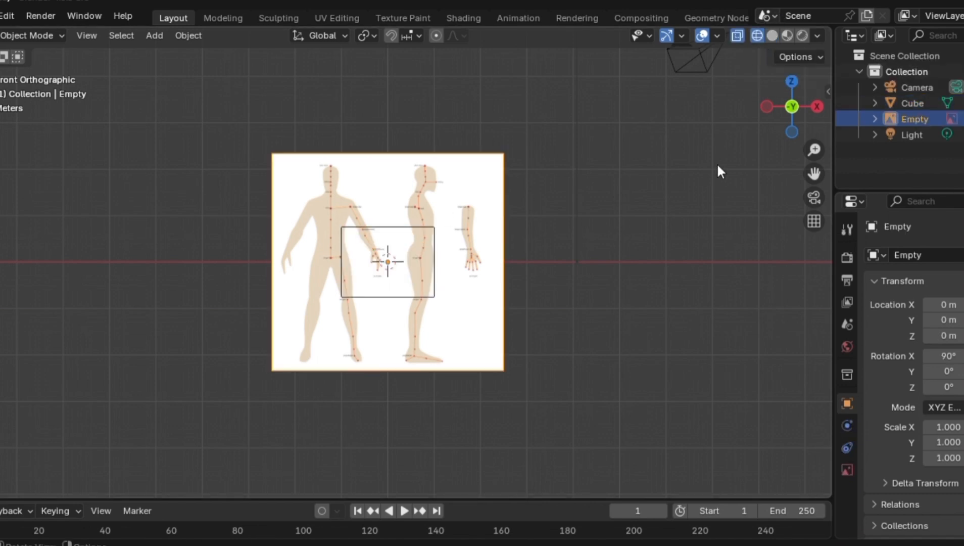
key("g")
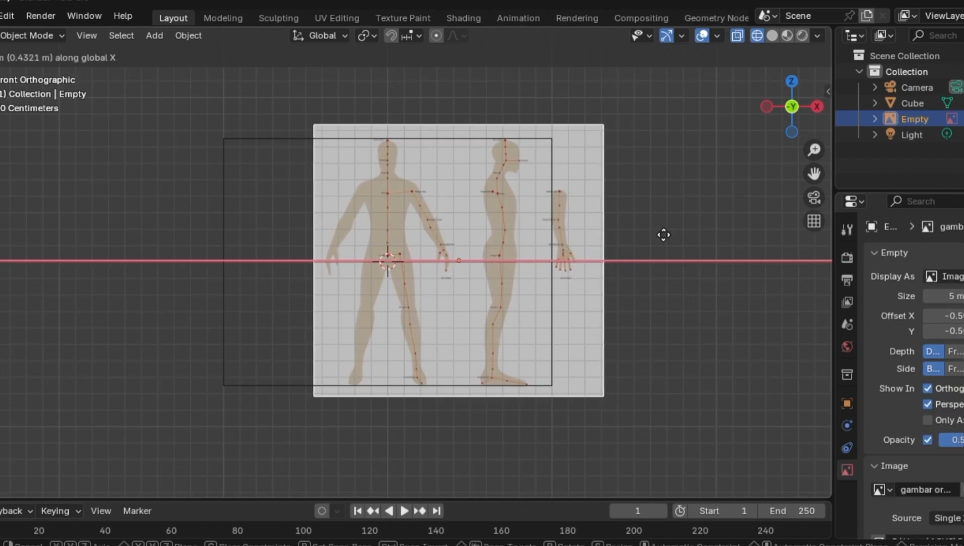
left_click(664, 235)
- Duplicate the reference image in place and rotate the copy 90 degrees about the Z axis
key("shift+d")
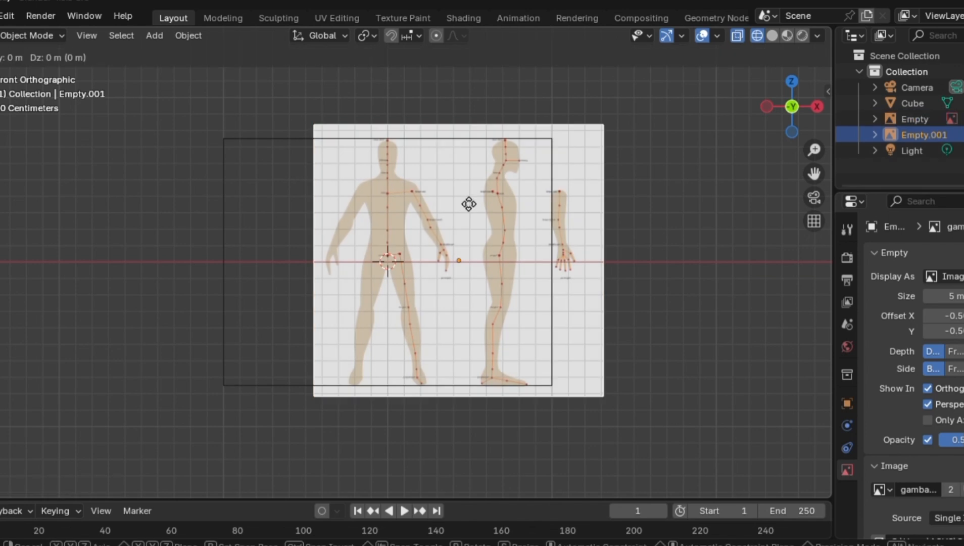
key("r")
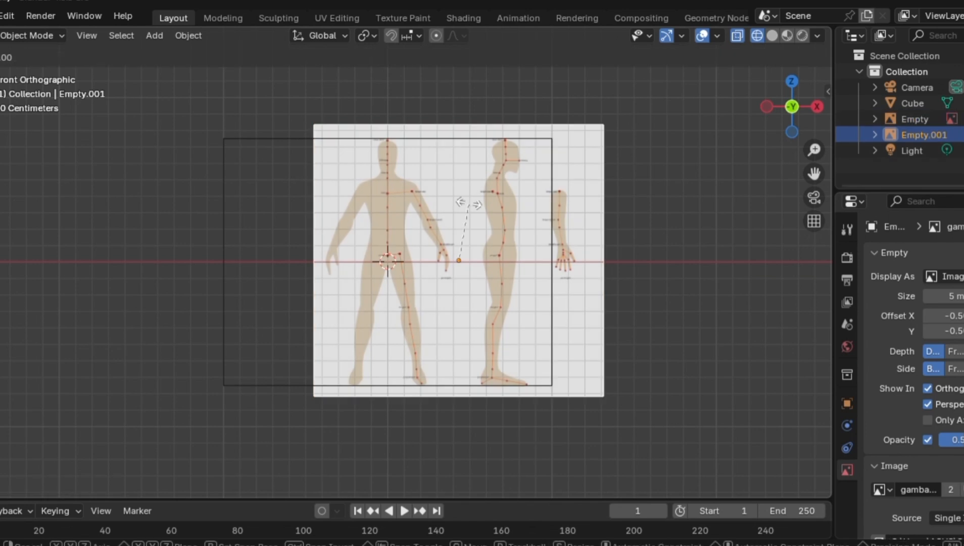
type("z")
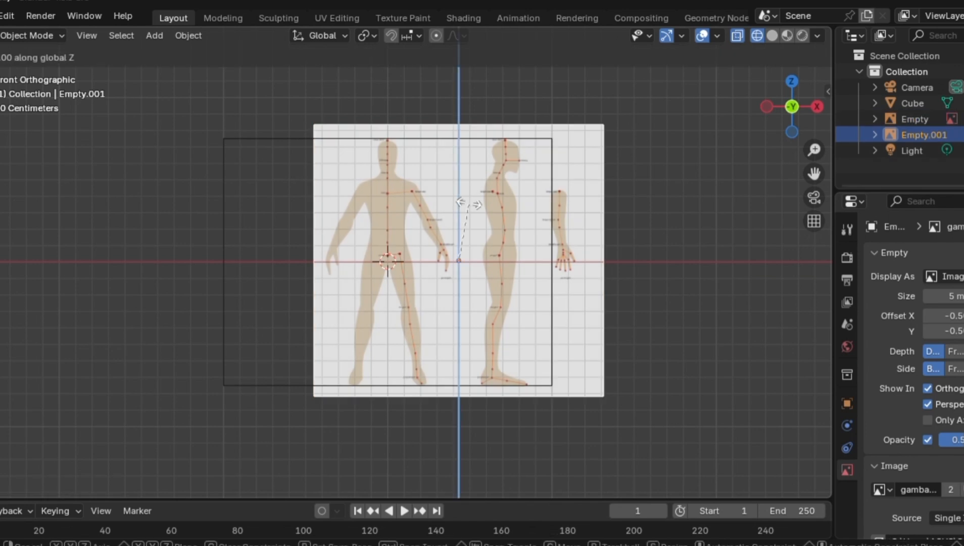
type("90")
key("Return")
middle_click_drag(469, 204, 470, 204)
key("KP_1")
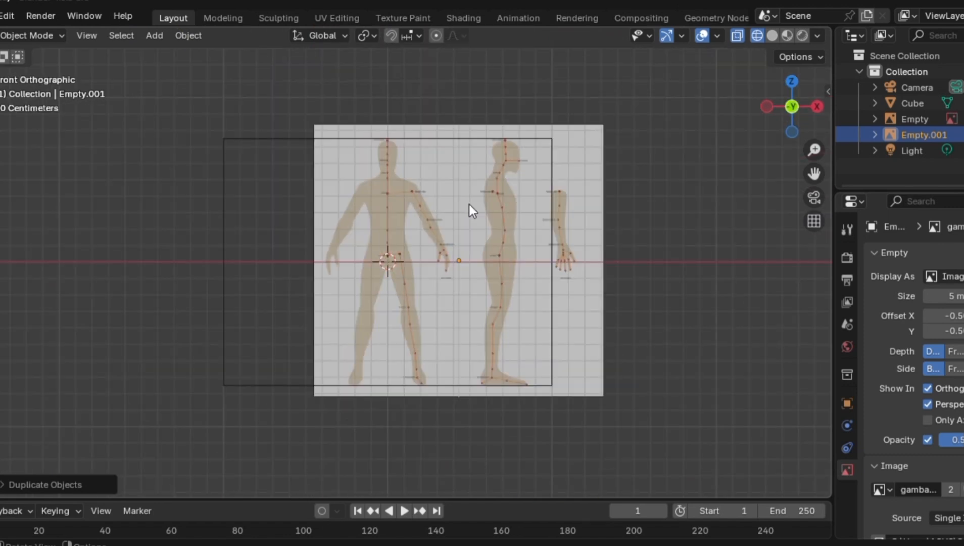
- Move the rotated image copy along X to the cube's side and align its profile figure with the origin in the right view
key("g")
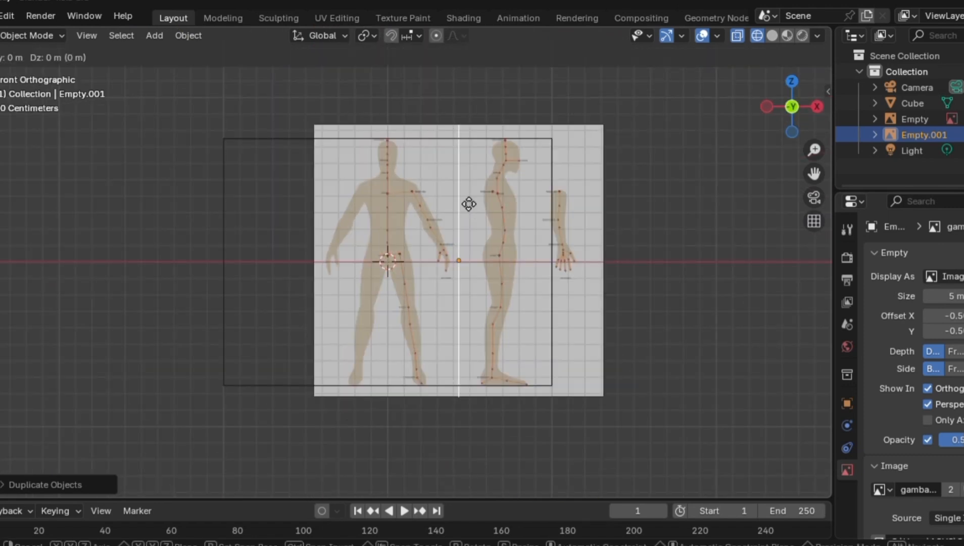
key("x")
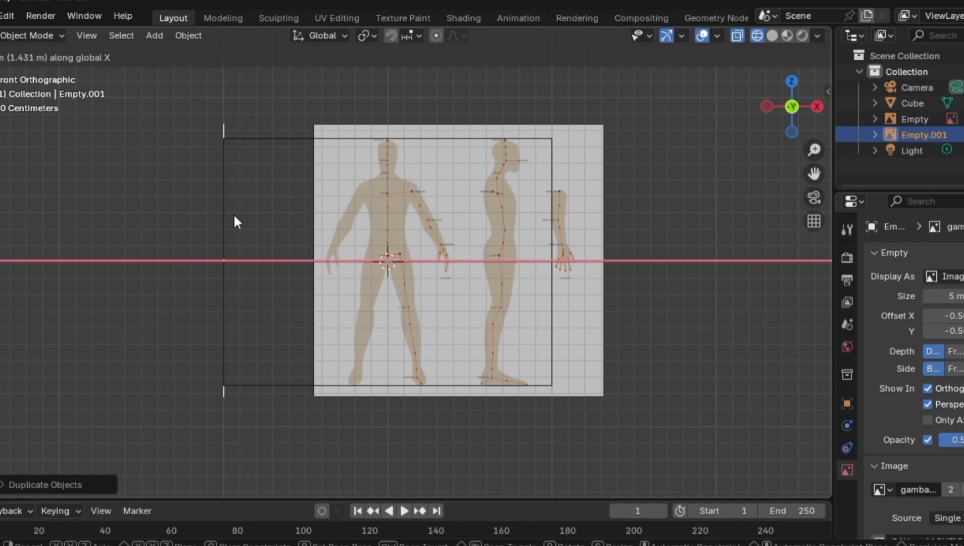
left_click(234, 215)
middle_click_drag(234, 215, 234, 215)
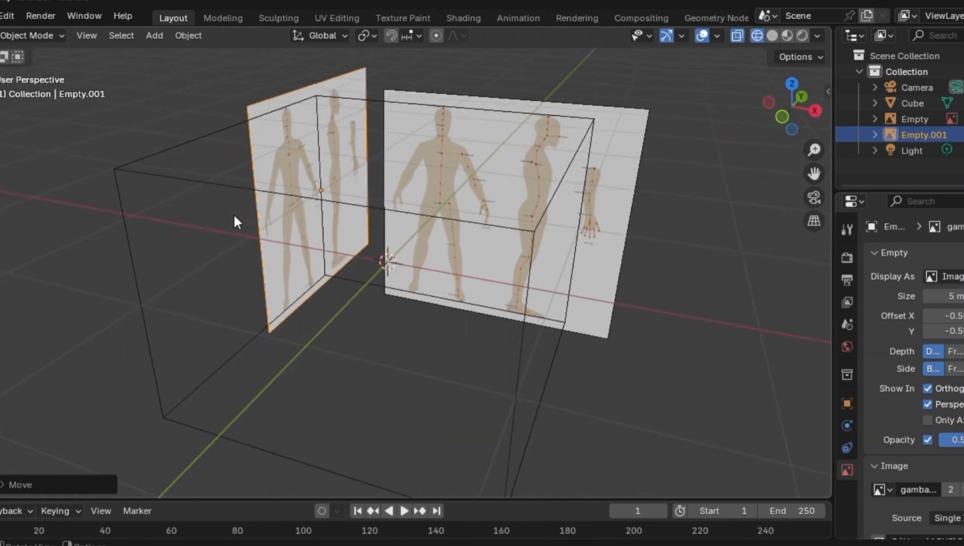
key("KP_1")
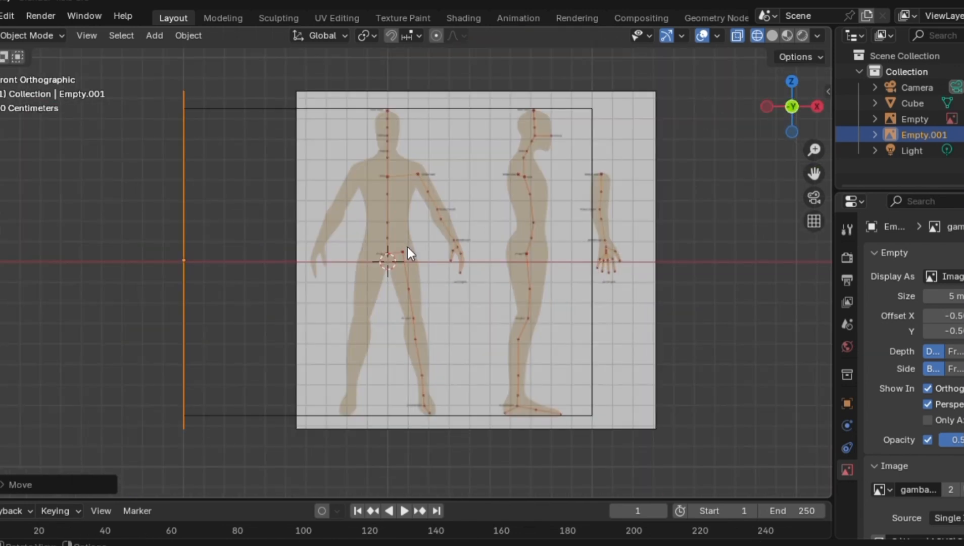
key("KP_3")
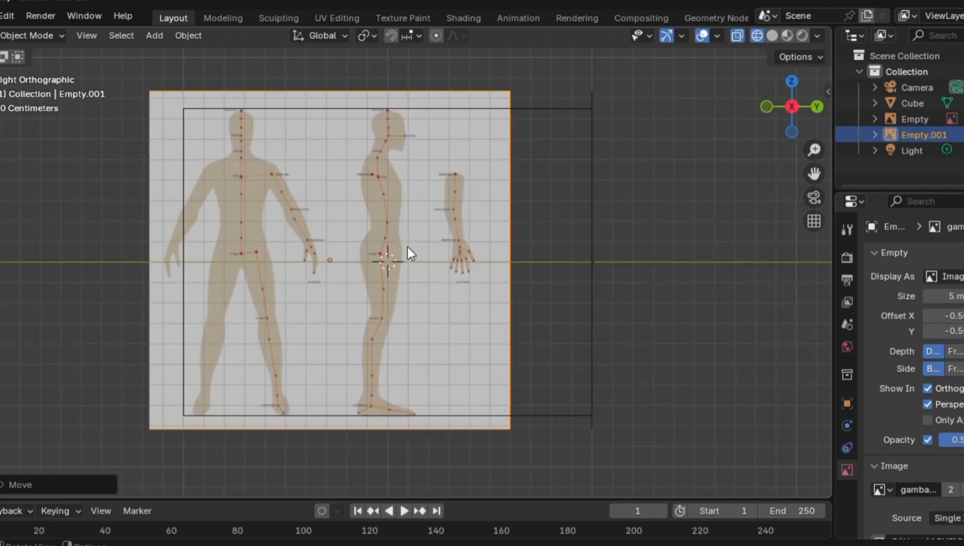
key("KP_1")
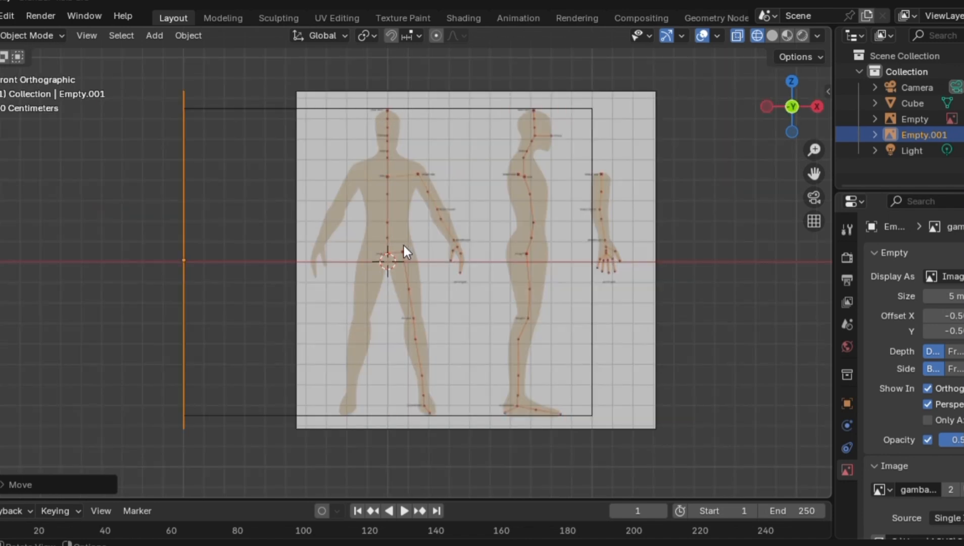
- Add a new cube, scale it down to about hip width and centre it on the figure's pinggul joint
left_click(156, 34)
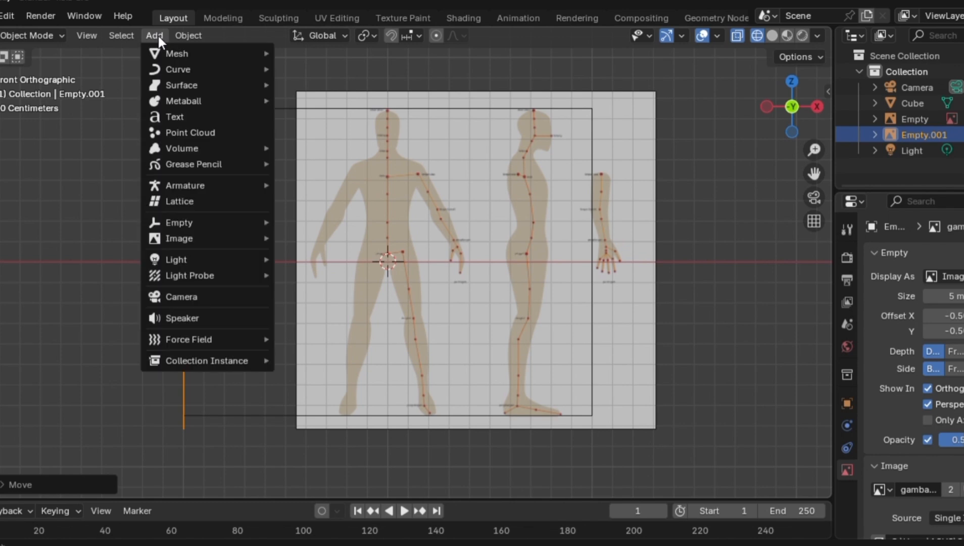
mouse_move(186, 53)
left_click(325, 66)
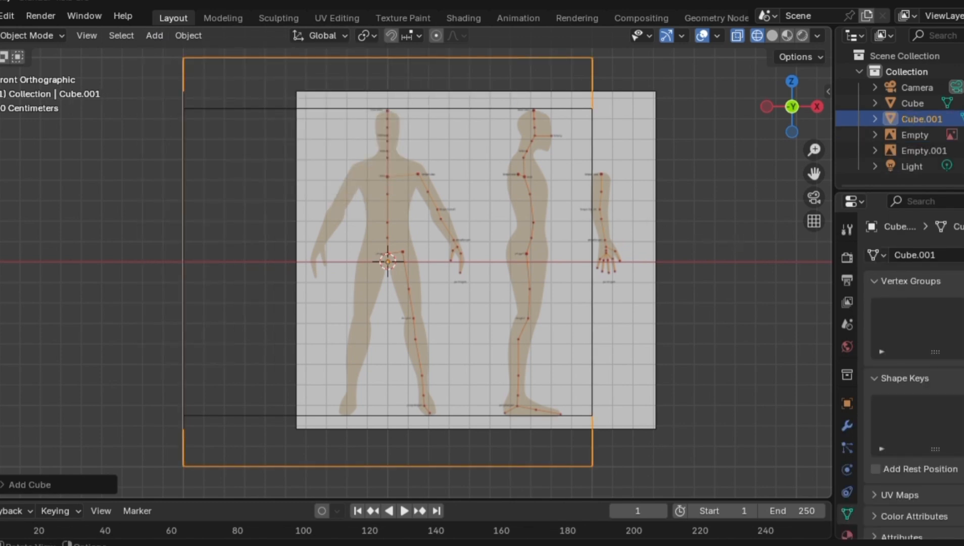
key("s")
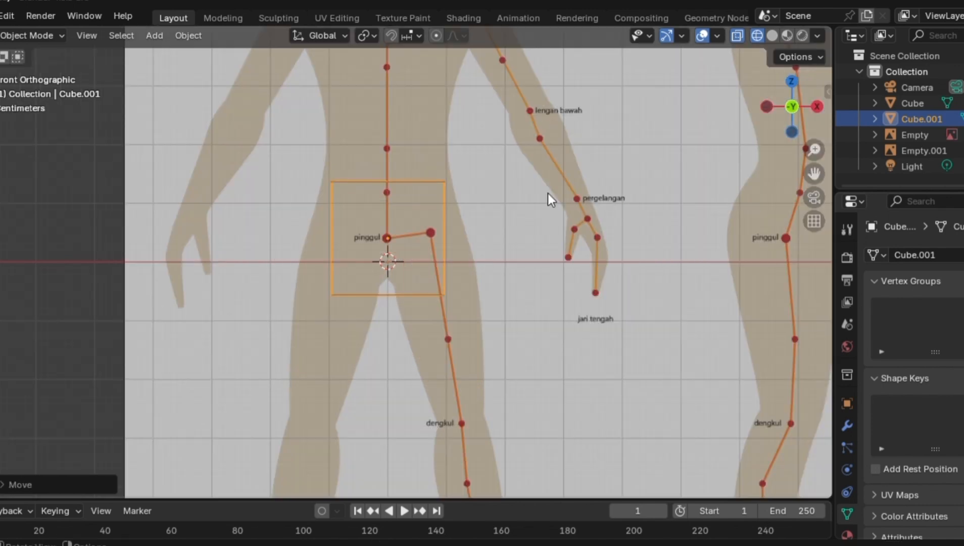
- Enter Edit Mode on the new cube and merge all its vertices at center into one point
left_click(20, 34)
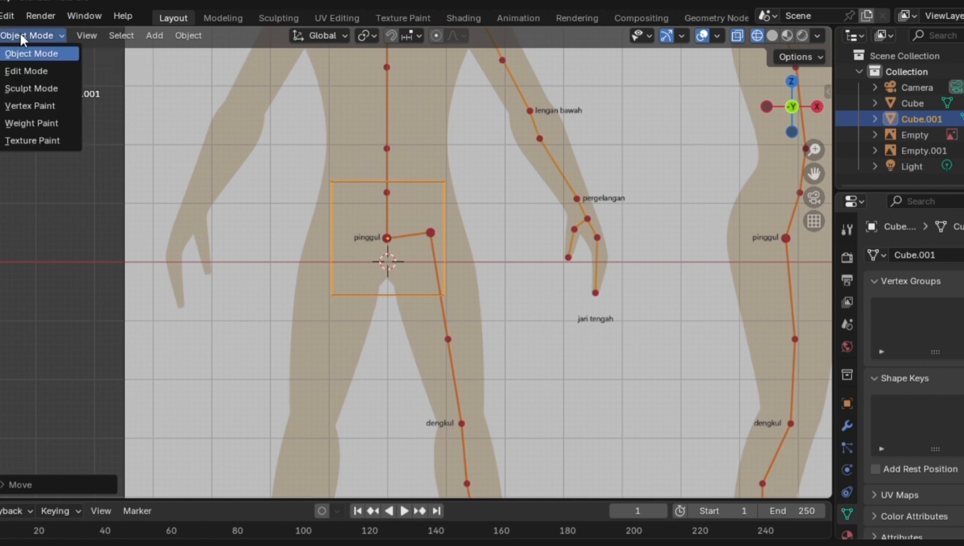
left_click(32, 67)
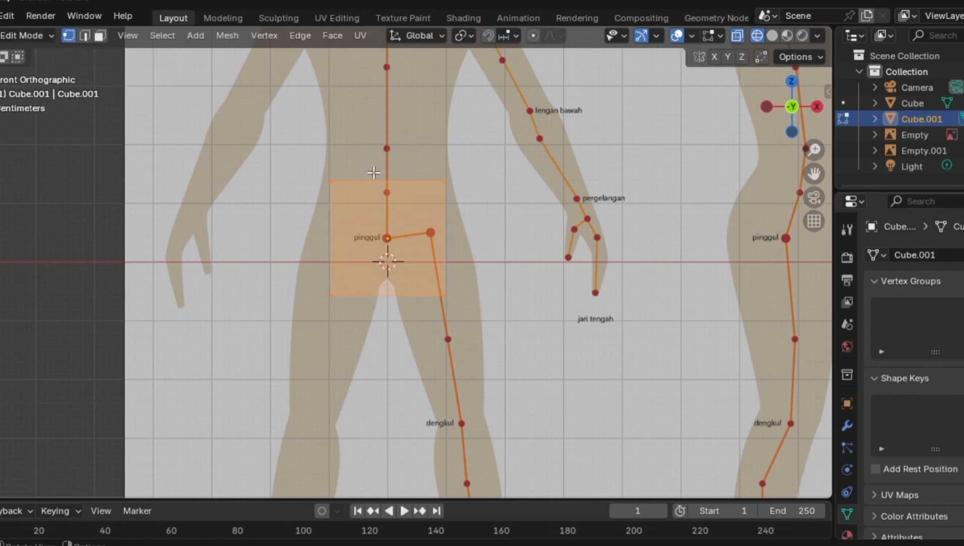
left_click(228, 36)
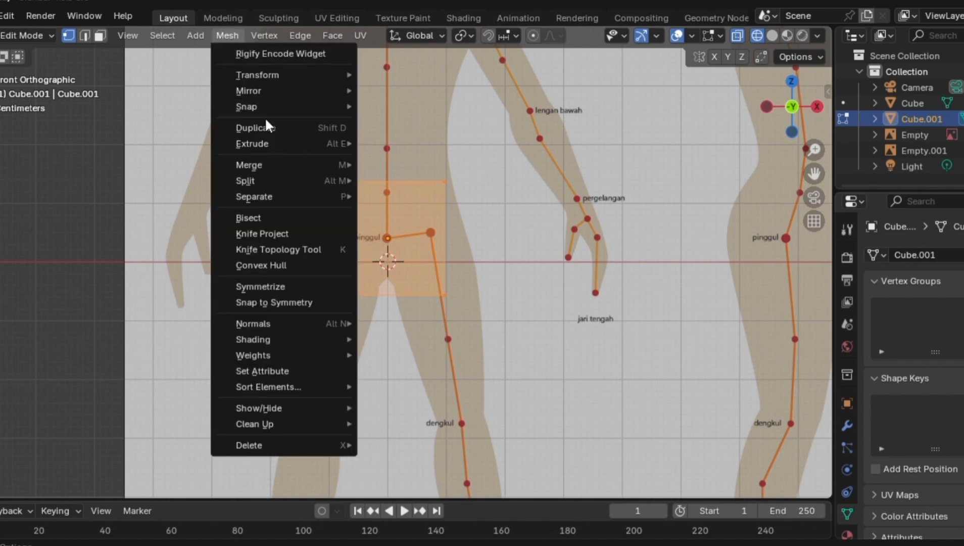
mouse_move(274, 164)
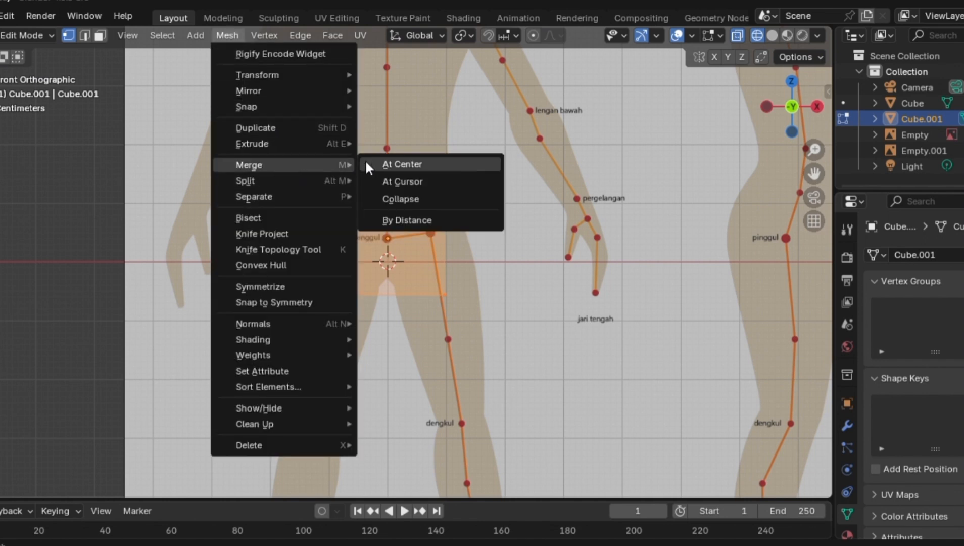
left_click(409, 164)
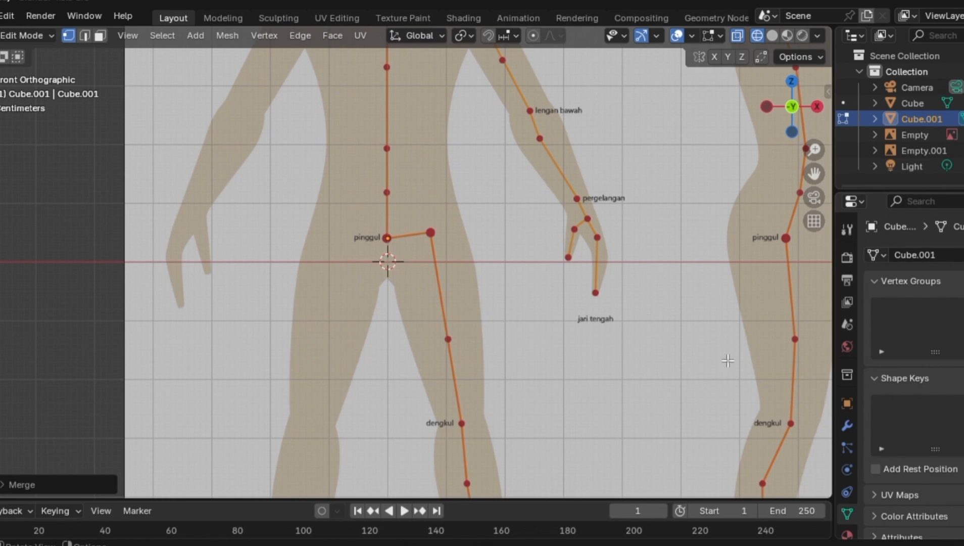
- Add a Skin modifier to the merged single-vertex object
left_click(846, 425)
left_click(950, 257)
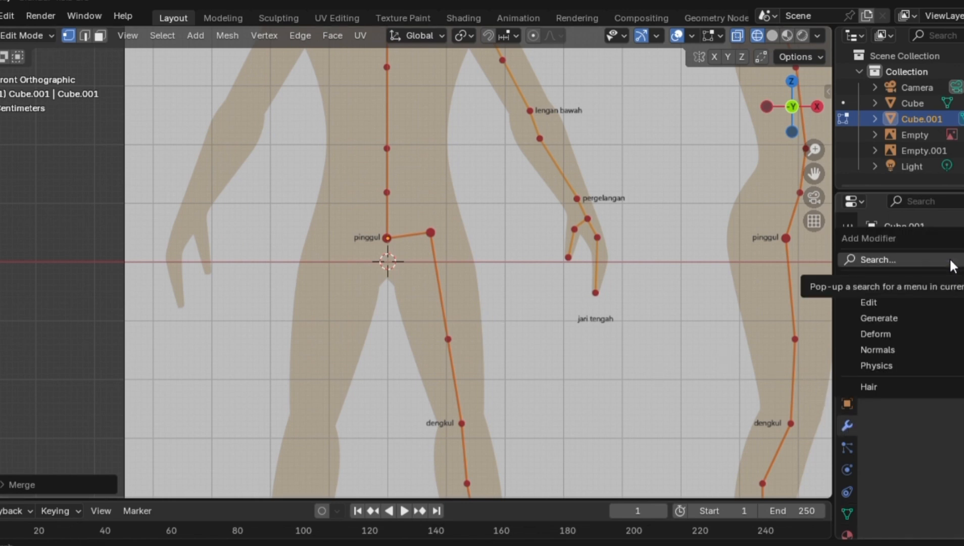
left_click(910, 259)
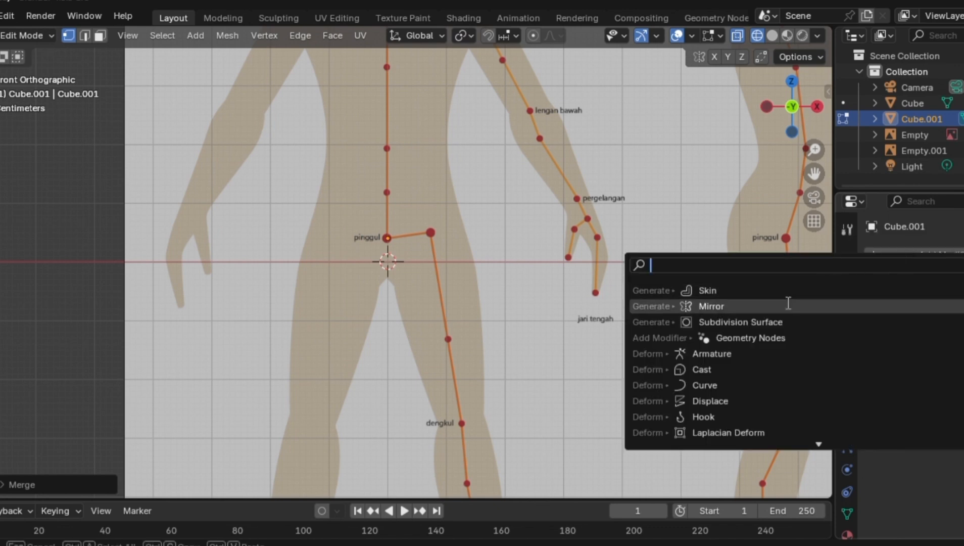
left_click(768, 290)
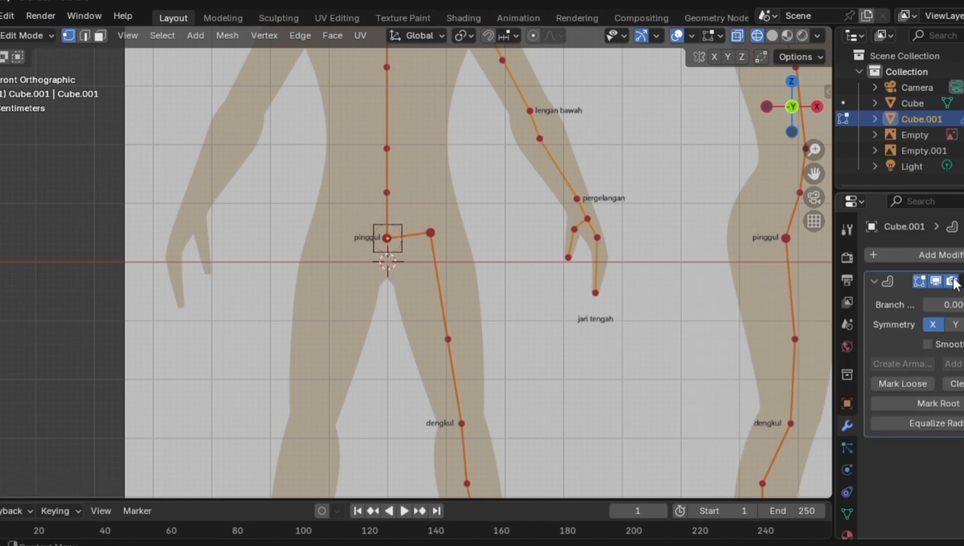
- Add a Subdivision Surface modifier and a Mirror modifier after the Skin modifier
left_click(942, 257)
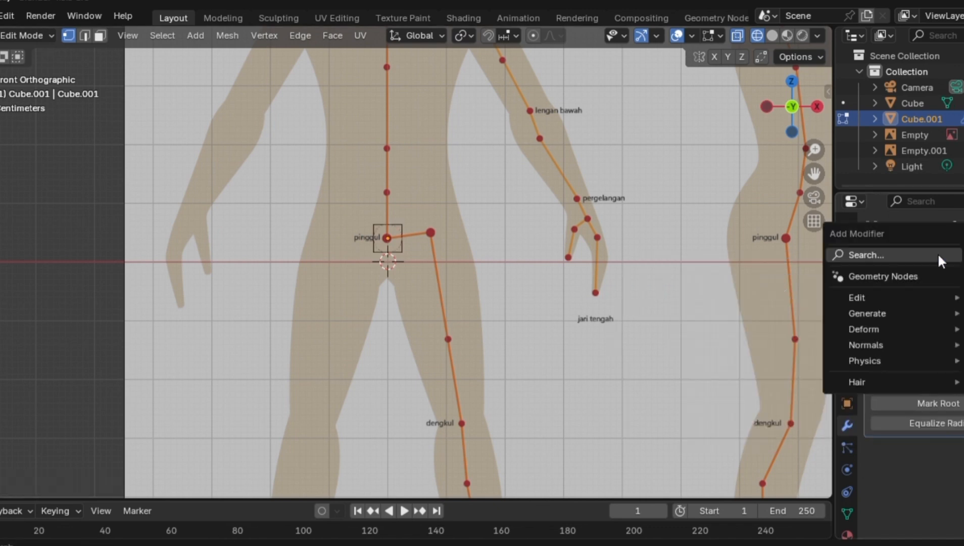
left_click(904, 254)
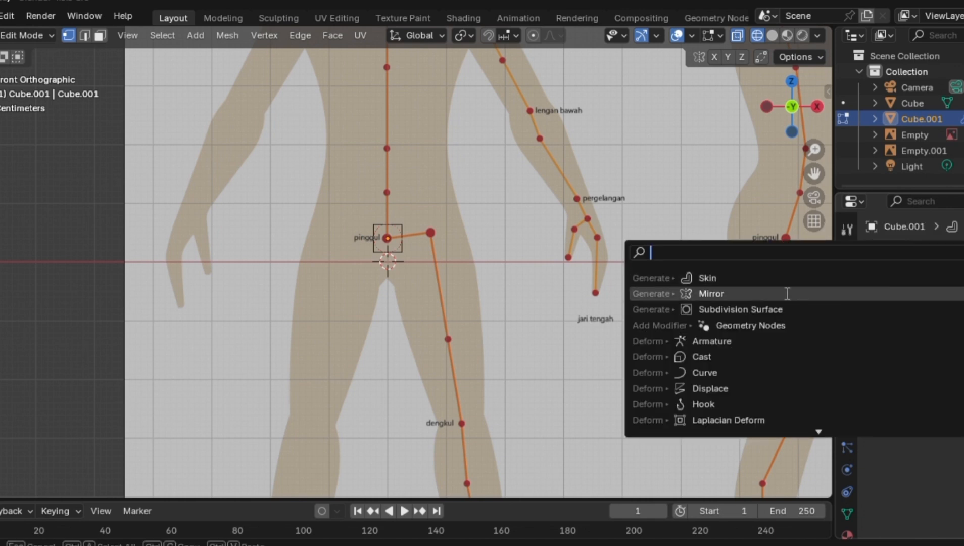
left_click(751, 309)
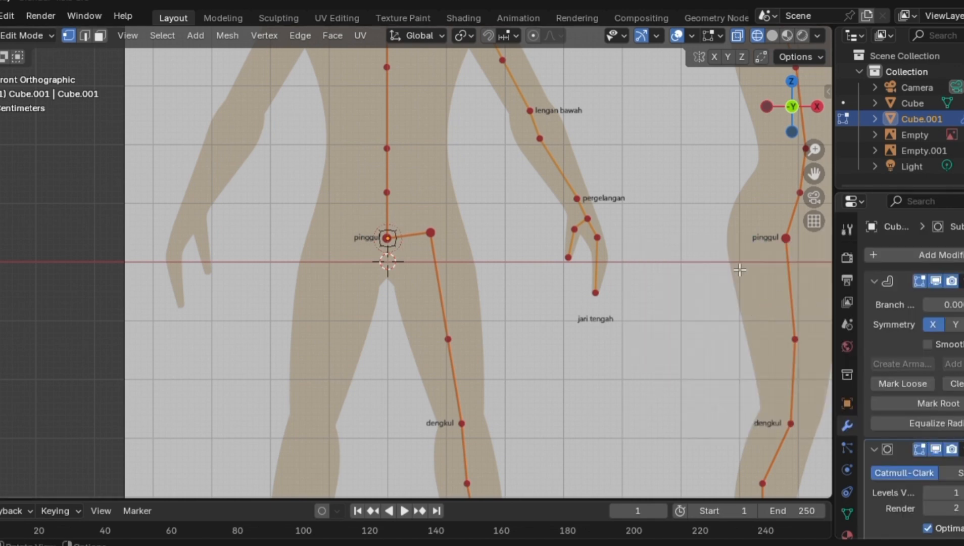
left_click(941, 255)
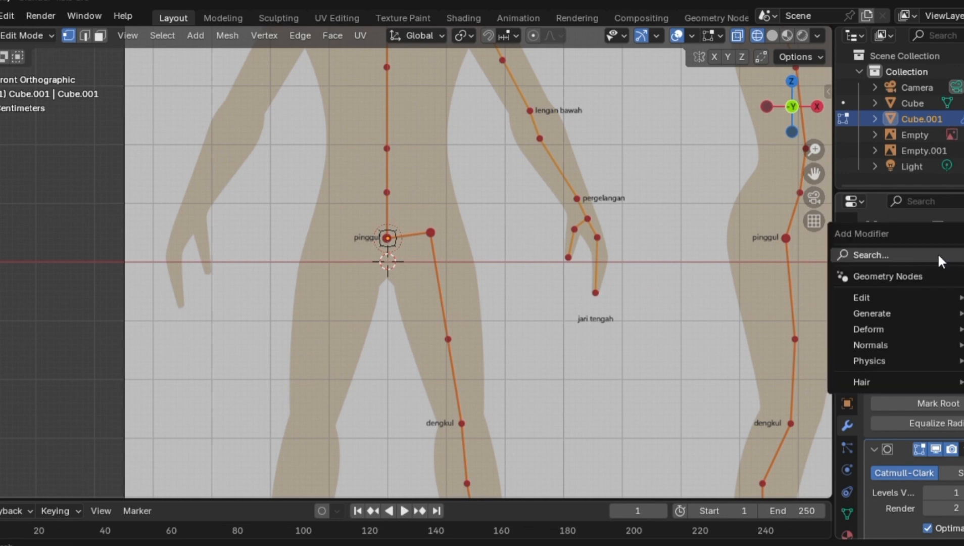
left_click(903, 256)
left_click(766, 315)
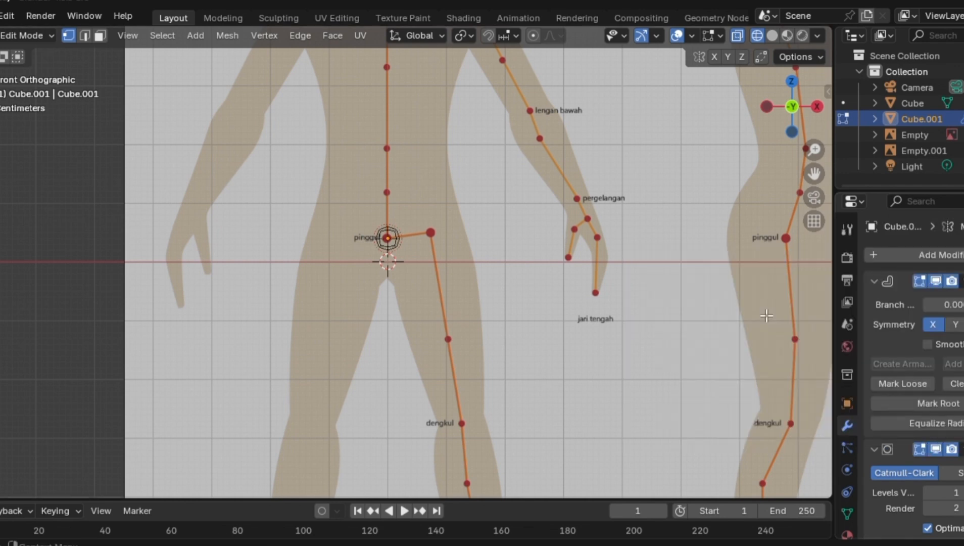
- Switch the viewport to solid shading and hide the original cube that covers the reference image
left_click(776, 36)
scroll(555, 209, "down", 5)
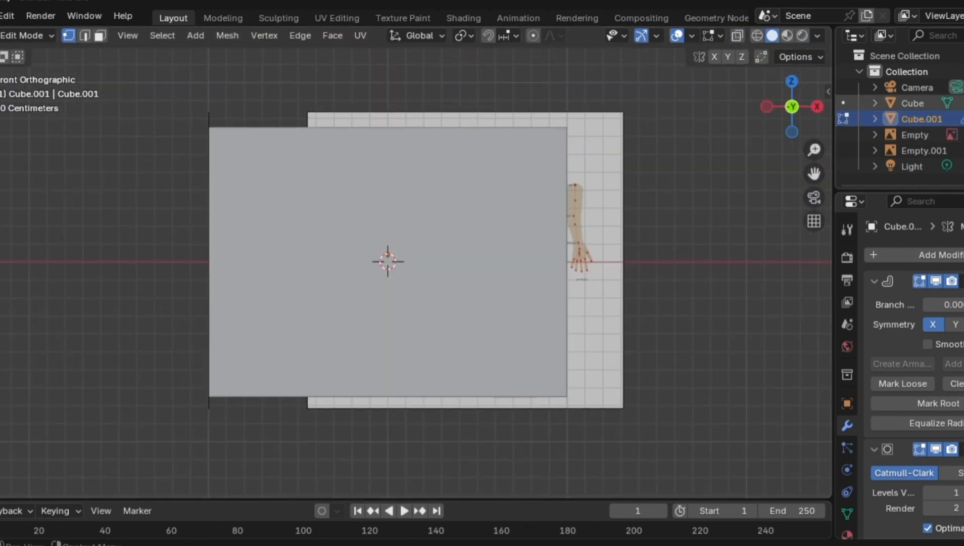
left_click(961, 103)
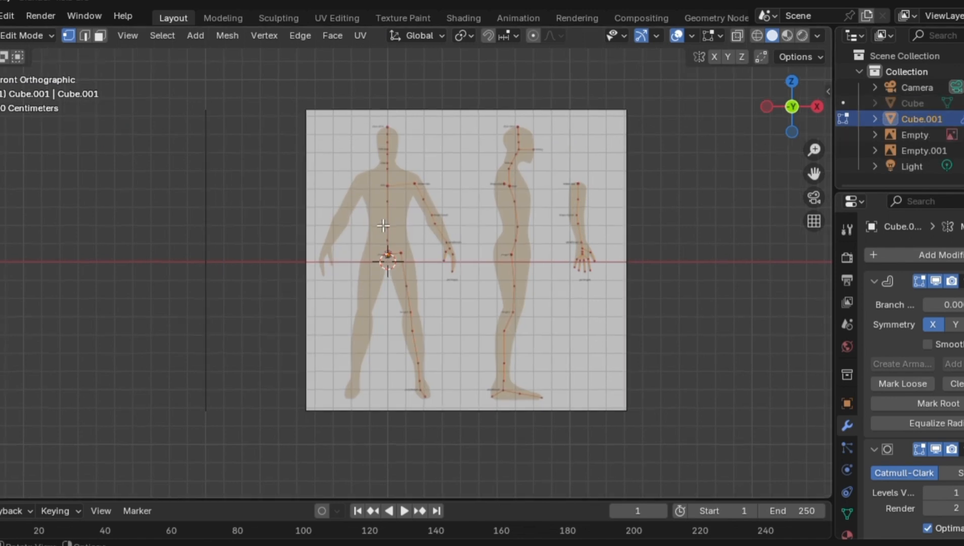
- Examine the starting vertex at the hip of the reference, the modifier settings, and the body mesh from another angle
scroll(384, 225, "up", 8)
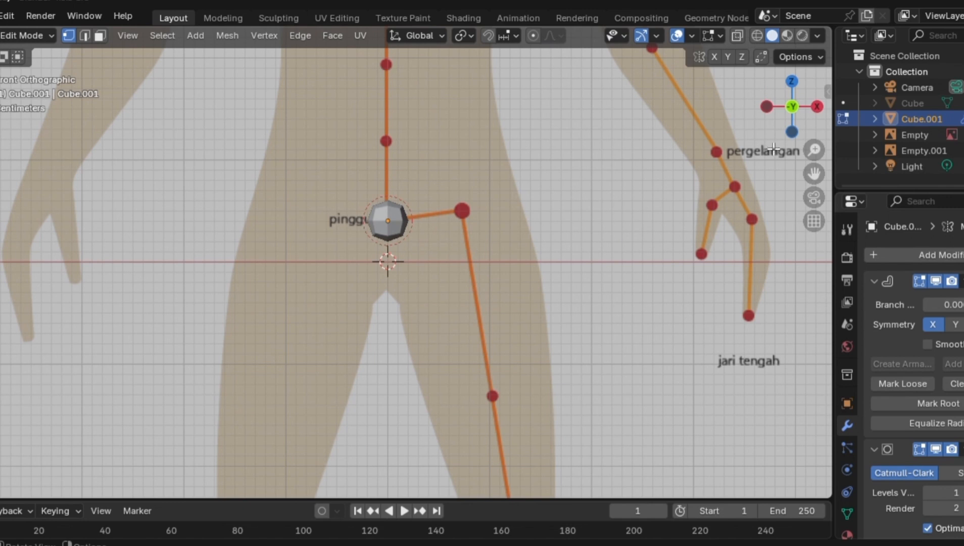
scroll(845, 462, "down", 1)
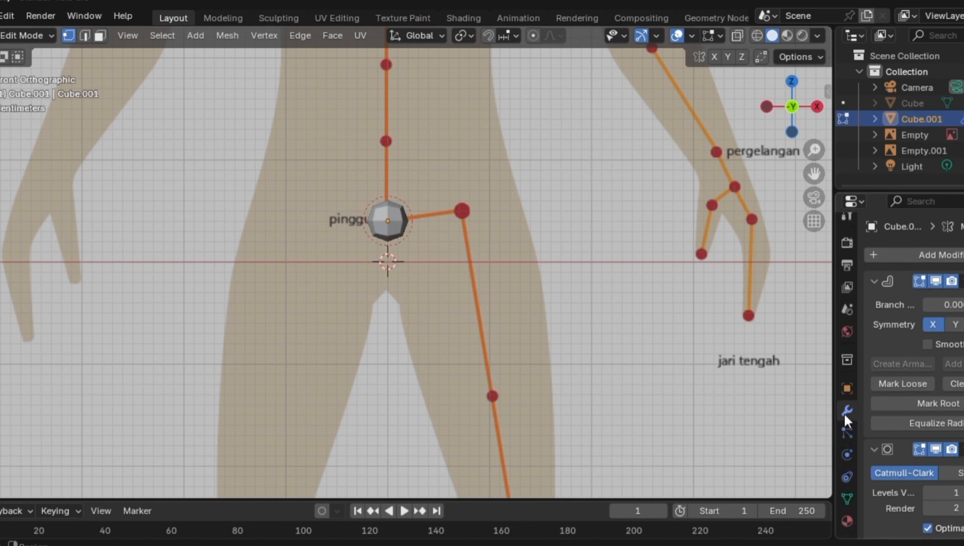
scroll(936, 478, "down", 6)
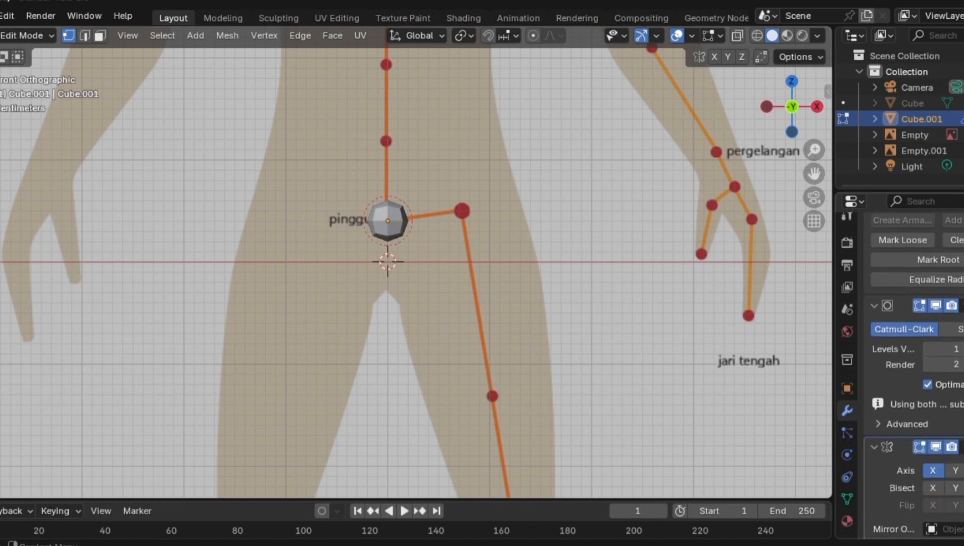
scroll(952, 340, "up", 6)
scroll(951, 340, "down", 5)
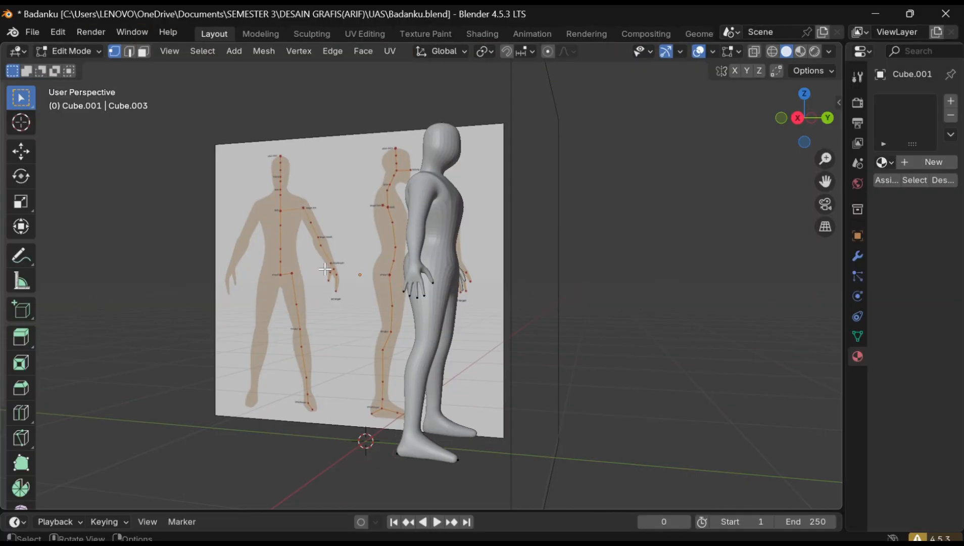
mouse_move(325, 268)
middle_mouse_down()
mouse_move(383, 269)
mouse_move(325, 268)
middle_mouse_up()
mouse_move(431, 163)
middle_mouse_down()
mouse_move(355, 163)
mouse_move(431, 162)
middle_mouse_up()
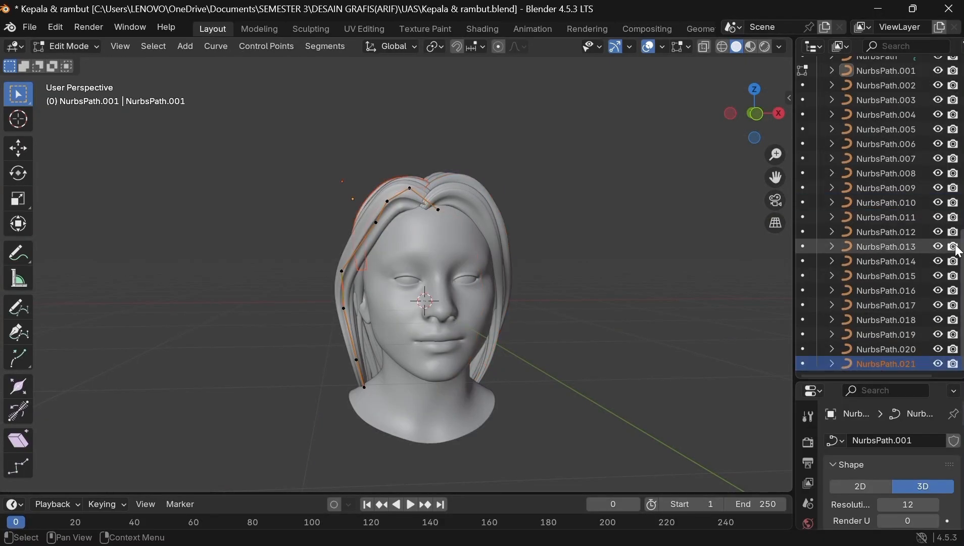
- Select all the NurbsPath hair curves, switch to Object Mode and convert them to meshes
scroll(878, 181, "up", 3)
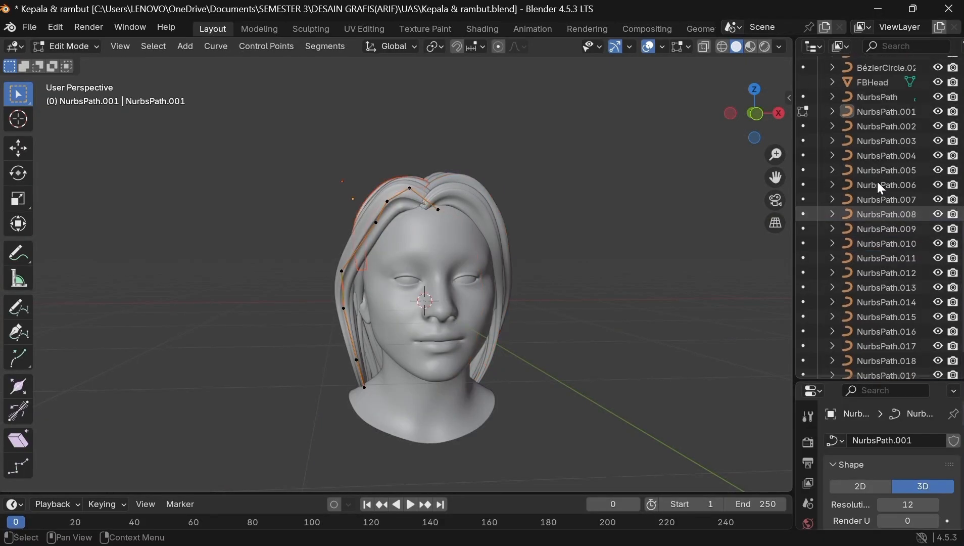
left_click(877, 150, "shift")
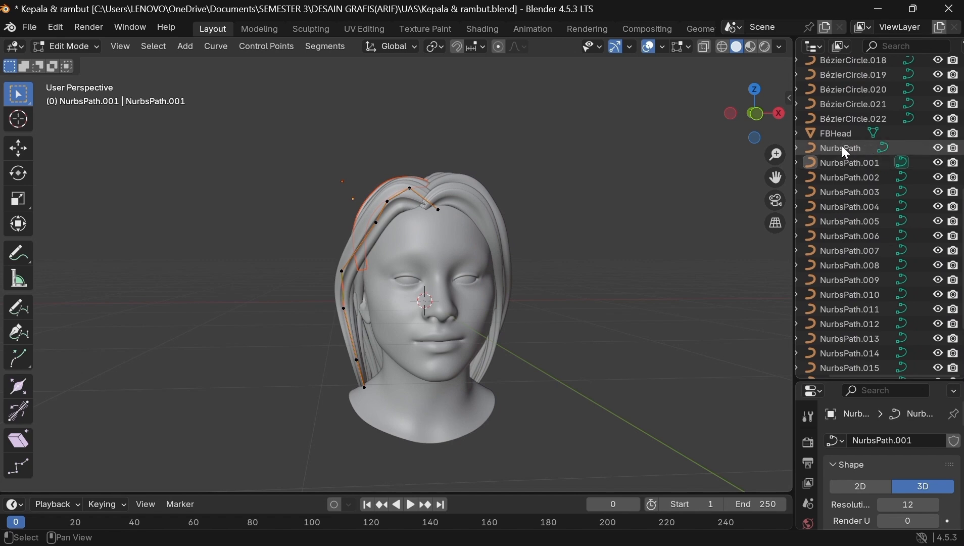
right_click(546, 202)
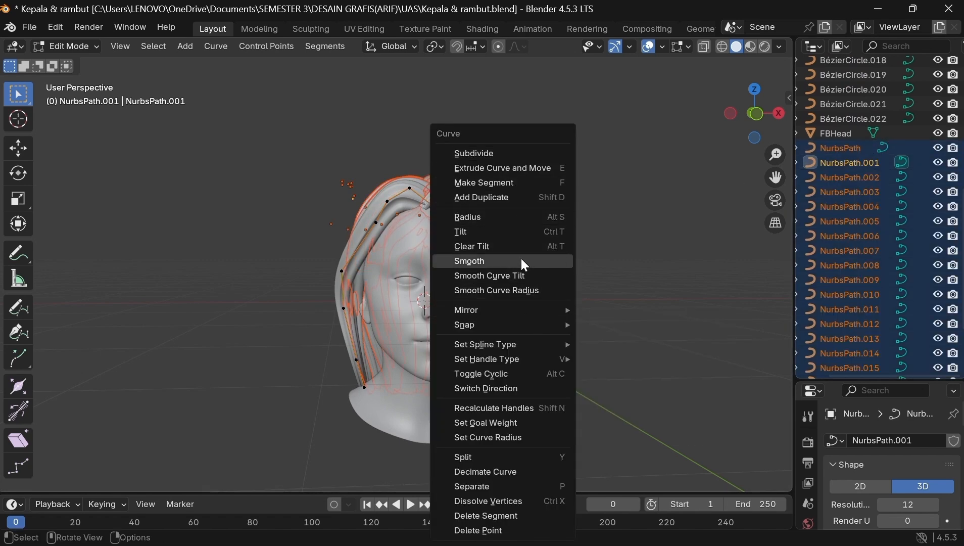
left_click(64, 44)
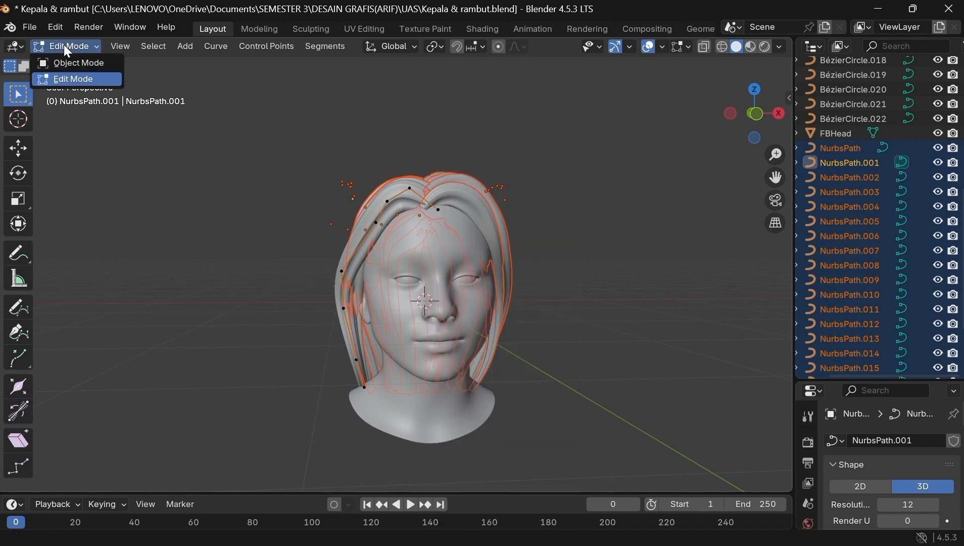
left_click(75, 58)
right_click(241, 101)
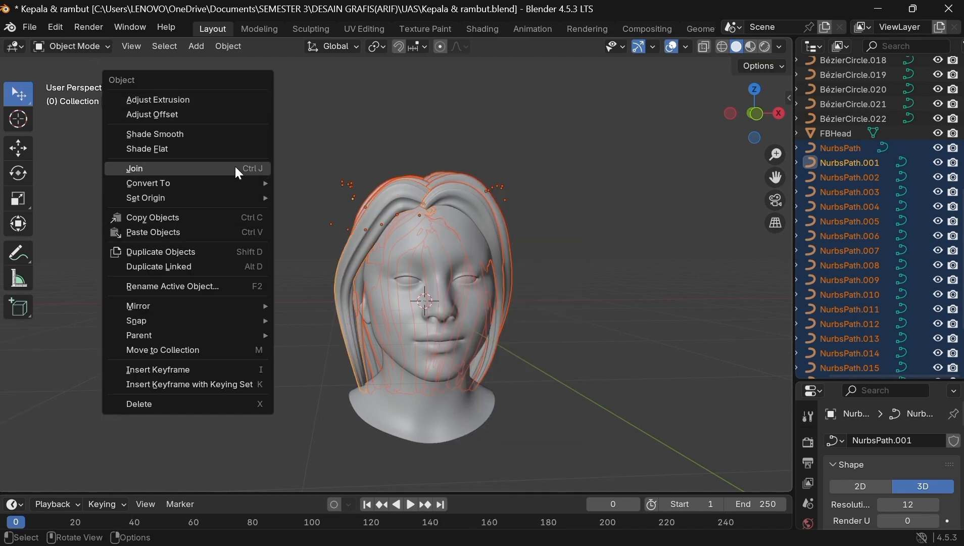
mouse_move(243, 182)
left_click(318, 180)
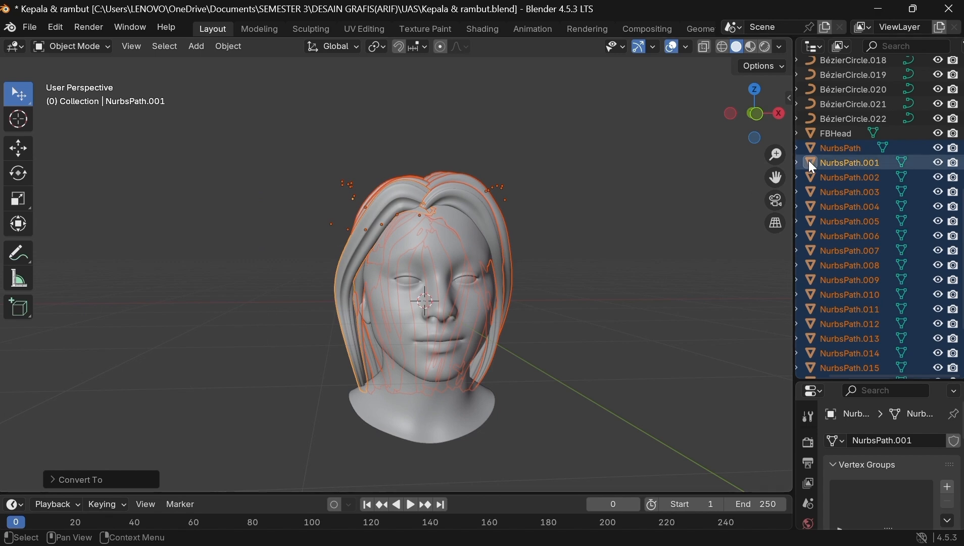
- Add FBHead to the hair selection, apply the object transforms and join everything into one object
left_click(856, 130, "ctrl")
right_click(464, 273)
mouse_move(465, 273)
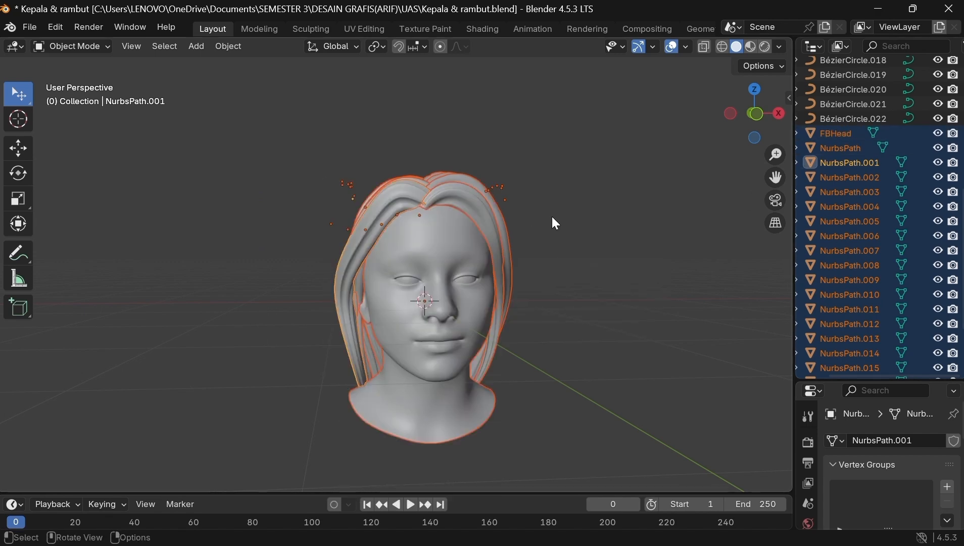
key("ctrl+a")
left_click(496, 225)
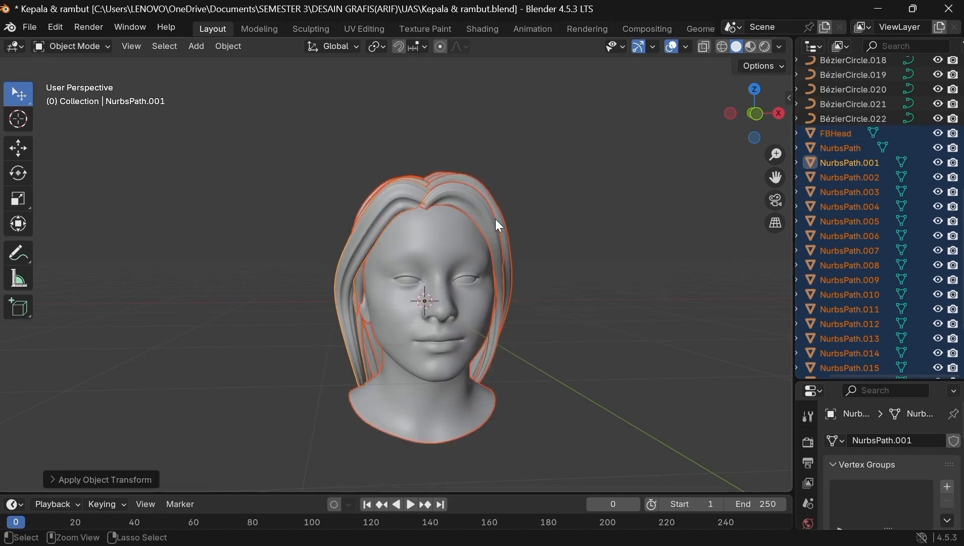
key("ctrl+j")
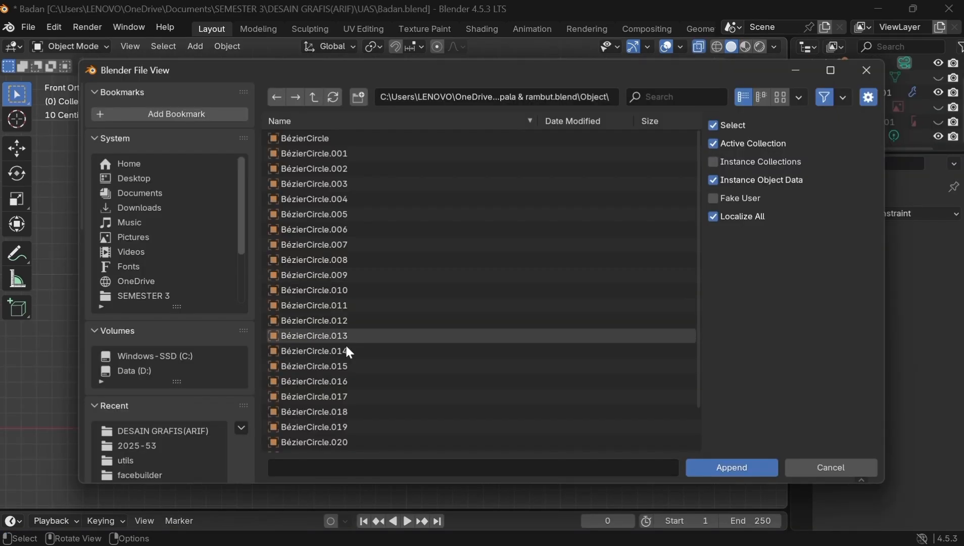
- Append the object NurbsPath.001 from Kepala & rambut.blend into the Badan.blend body file
scroll(344, 326, "down", 1)
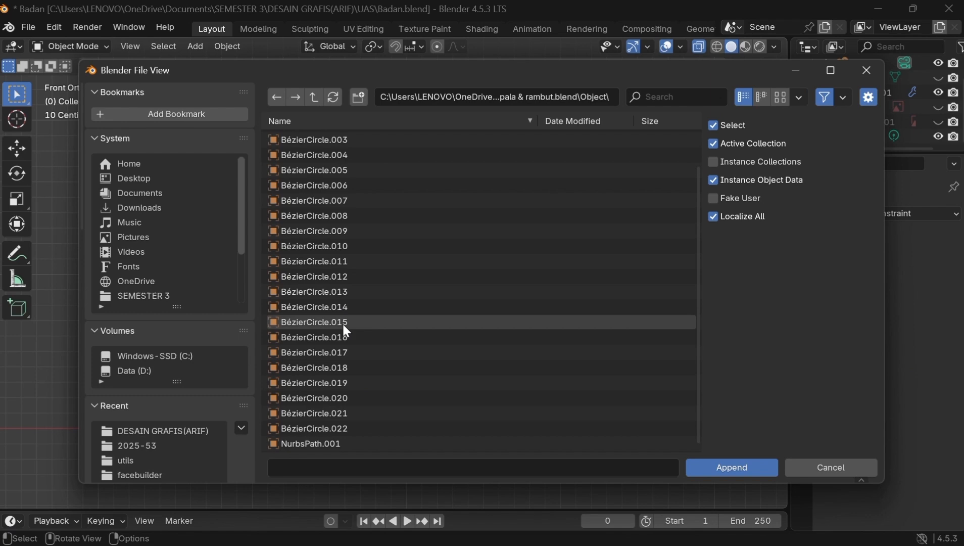
double_click(351, 443)
middle_click_drag(517, 411, 485, 415)
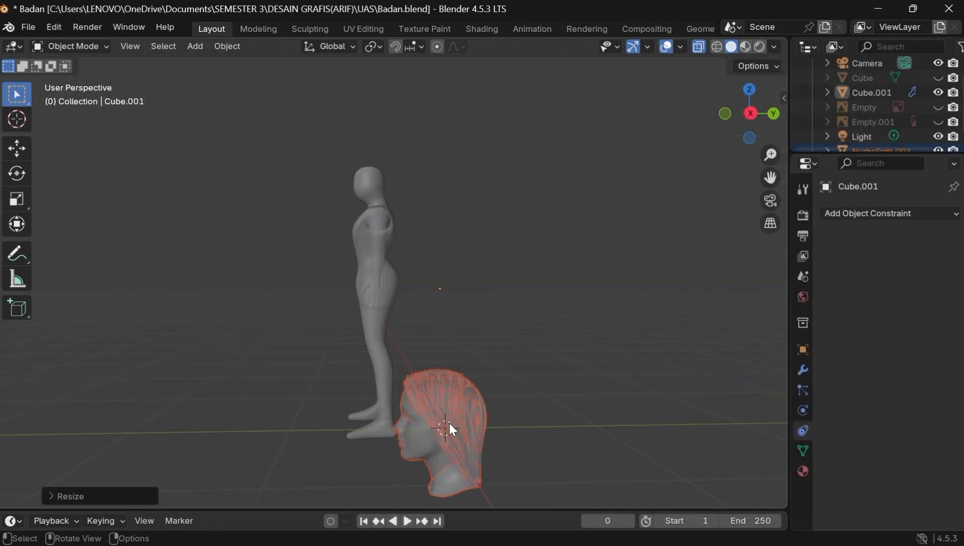
- Move the appended head up along Z and about -0.45 m along Y onto the body's head, and turn off X-ray
key("g")
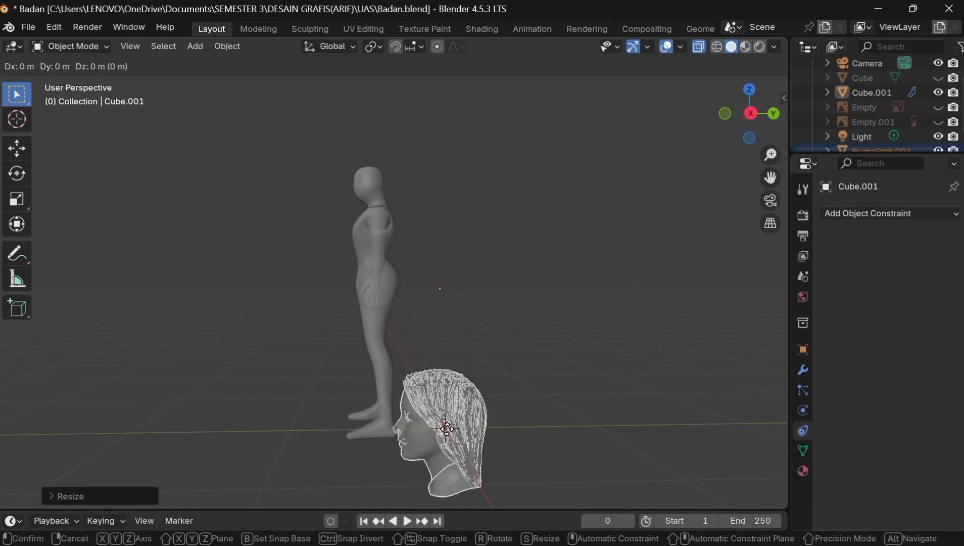
key("z")
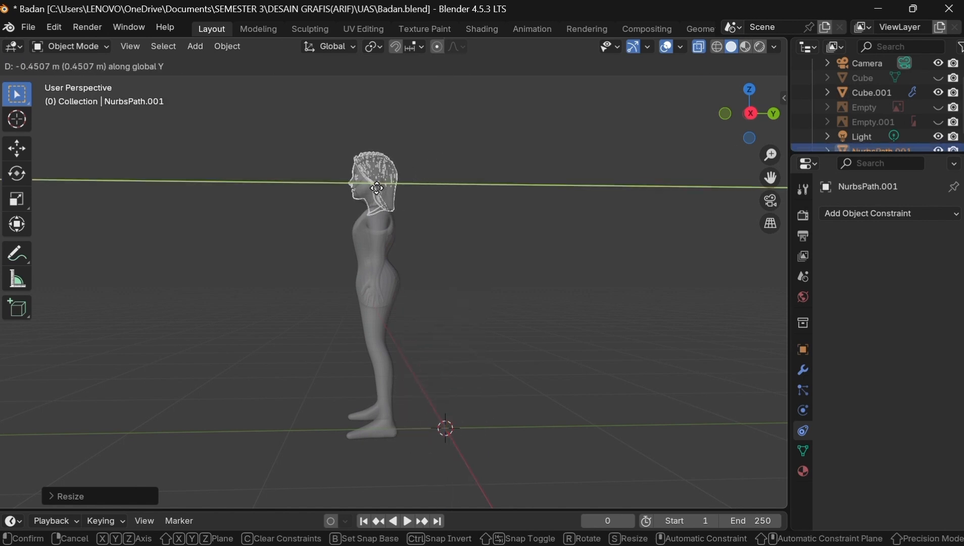
left_click(377, 188)
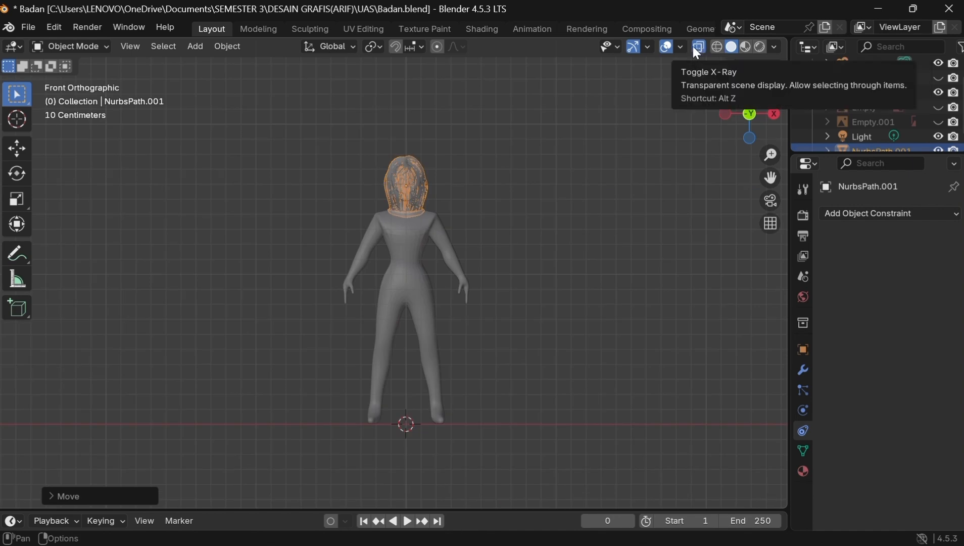
left_click(695, 46)
- Hide the appended head object NurbsPath.001 and enter Edit Mode on the body mesh Cube.001
scroll(940, 135, "down", 1)
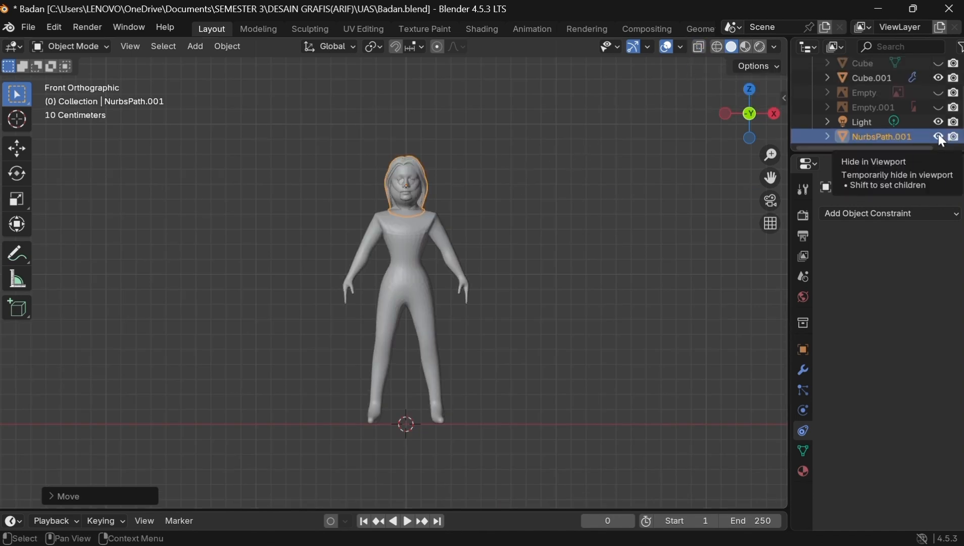
left_click(938, 137)
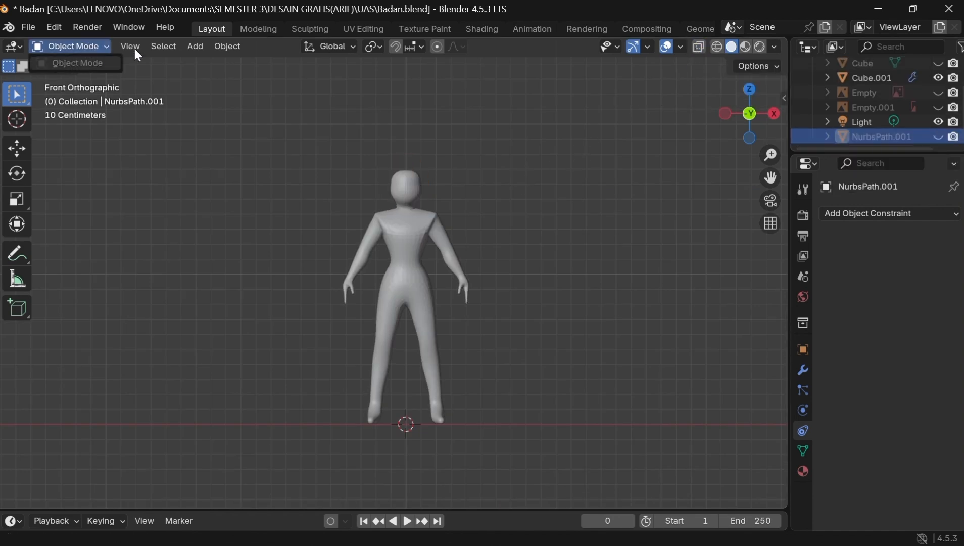
left_click(409, 250)
left_click(89, 44)
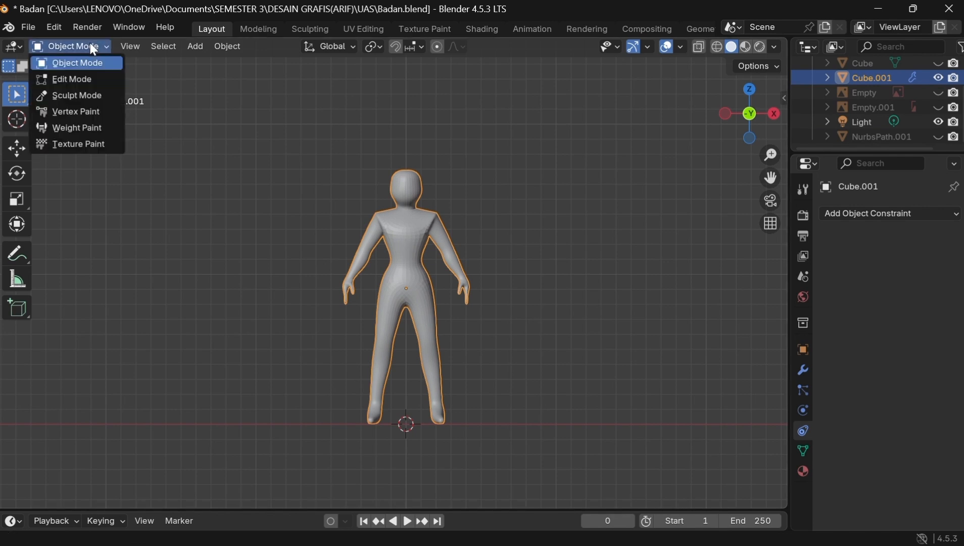
left_click(60, 79)
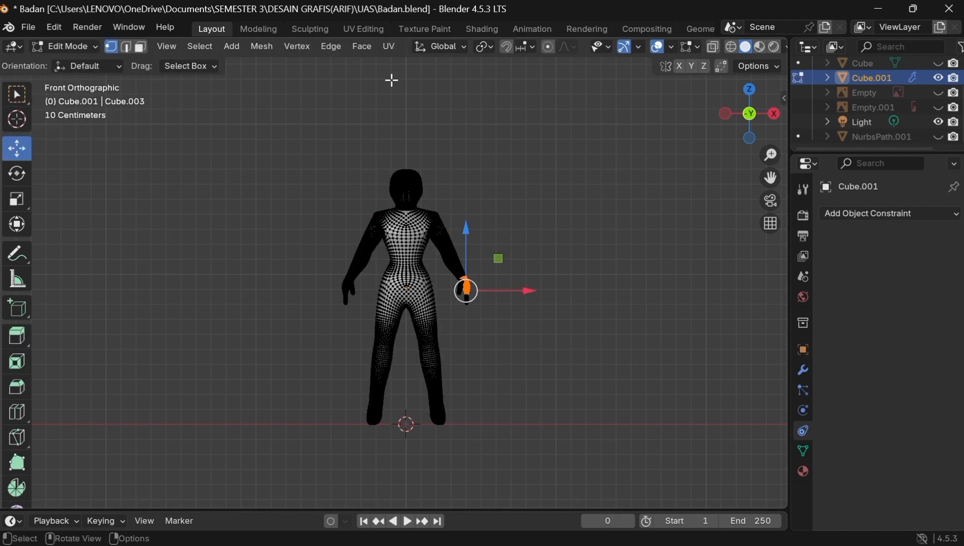
- Switch to wireframe display with X-ray and delete the vertices of the body's original head
left_click(715, 49)
left_click(727, 47)
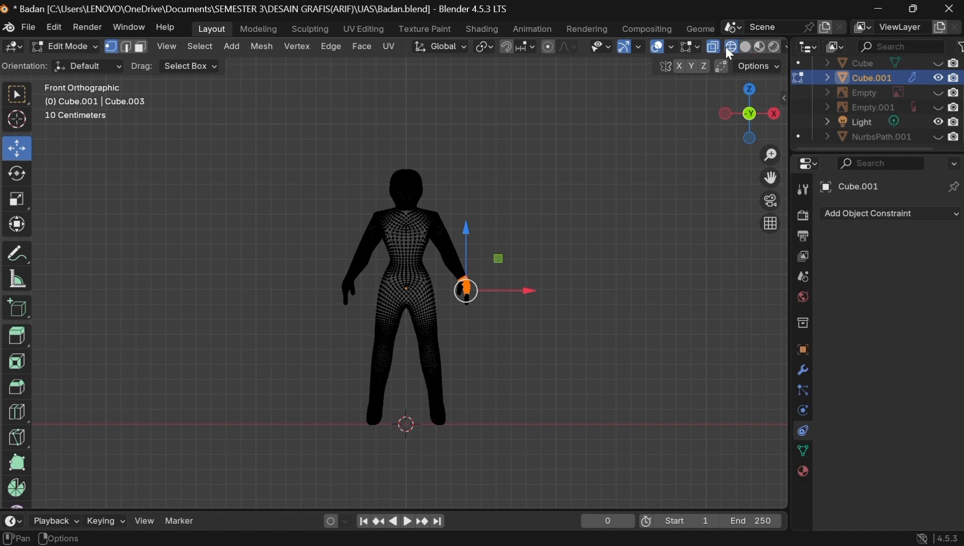
middle_click_drag(429, 165, 420, 174)
scroll(420, 174, "up", 2)
mouse_move(341, 72)
left_mouse_down()
mouse_move(364, 134)
mouse_move(448, 170)
mouse_move(475, 163)
left_mouse_up()
key("x")
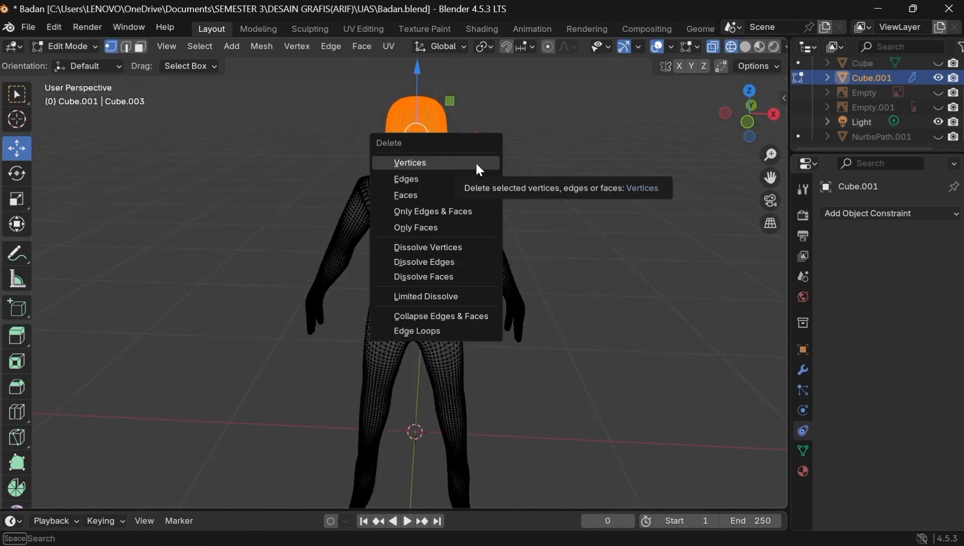
left_click(477, 164)
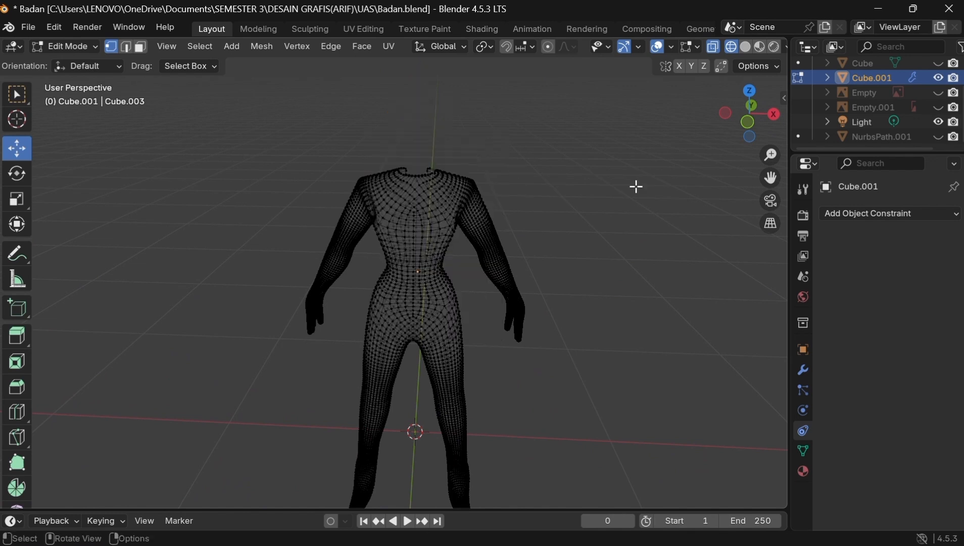
- Unhide the head object NurbsPath.001, return to Object Mode and deselect everything
scroll(871, 105, "right", 1)
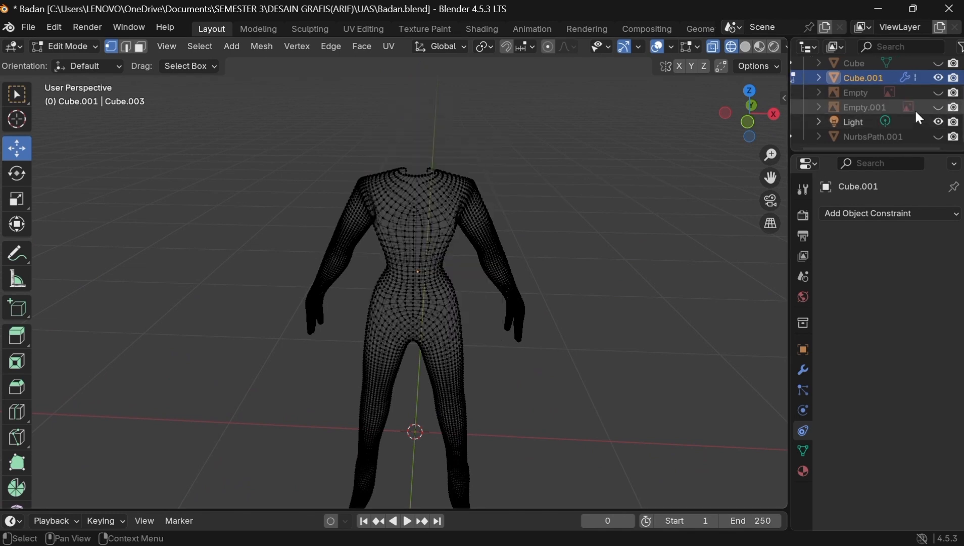
left_click(938, 137)
scroll(455, 151, "down", 2)
left_click(66, 46)
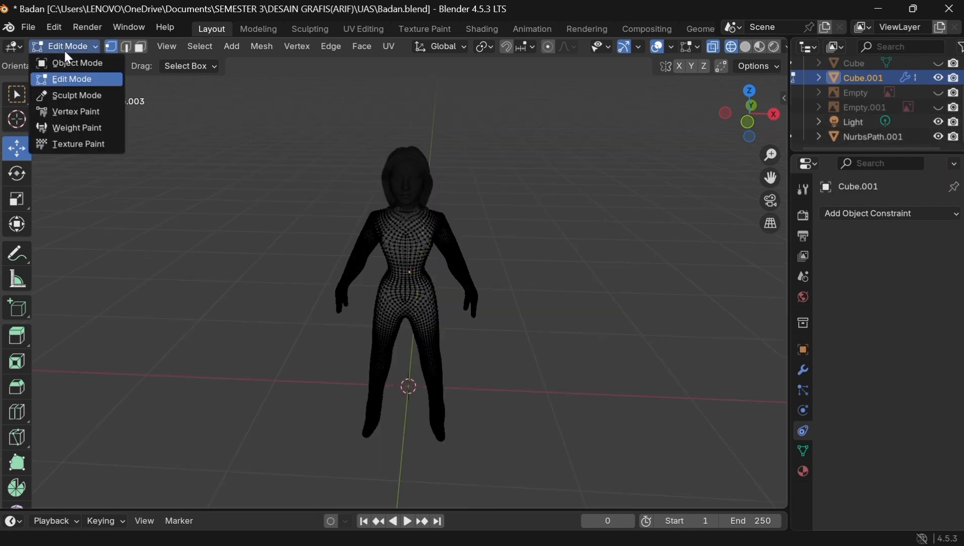
left_click(68, 61)
left_click(379, 134)
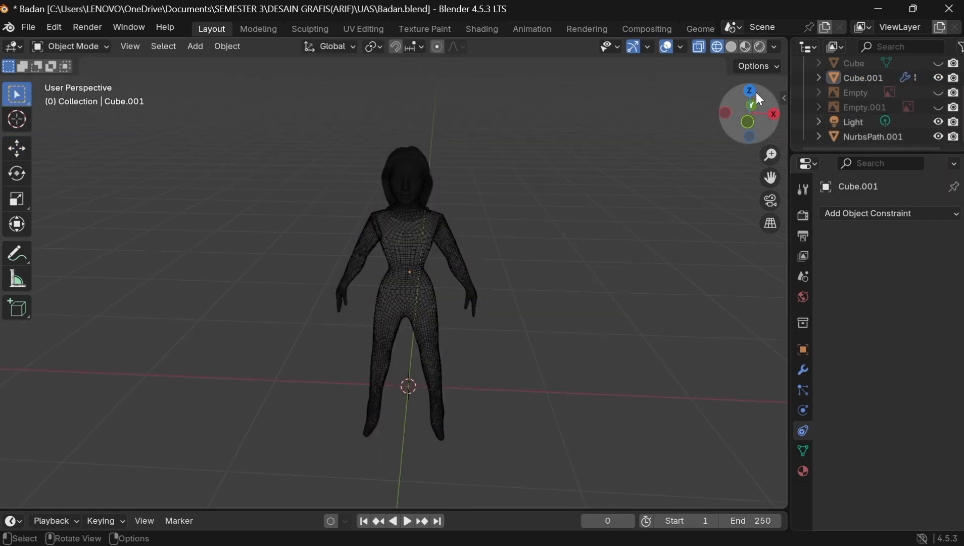
- Switch the viewport back to solid shading with X-ray off to show the body with its new head
left_click(699, 47)
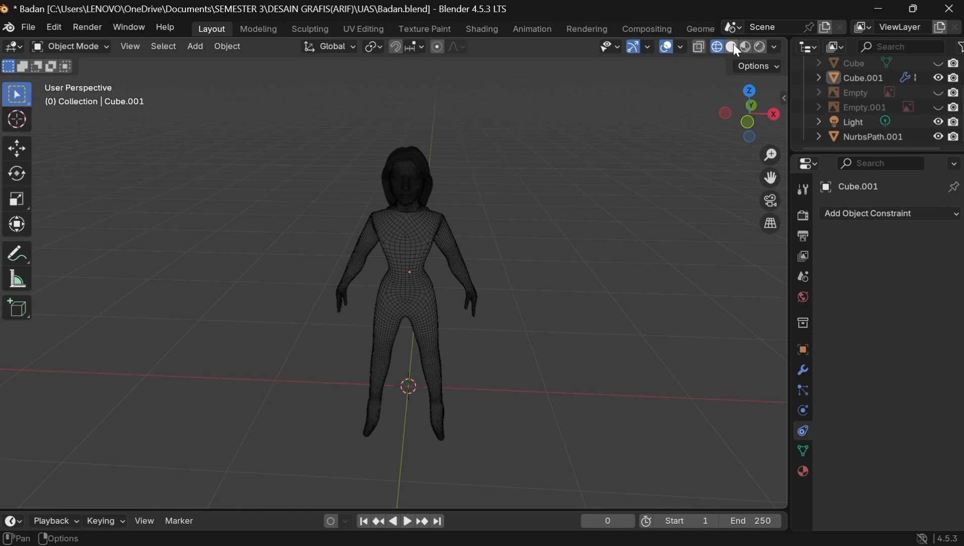
left_click(732, 46)
scroll(379, 185, "down", 1)
mouse_move(366, 165)
left_mouse_down()
mouse_move(380, 184)
mouse_move(448, 219)
left_mouse_up()
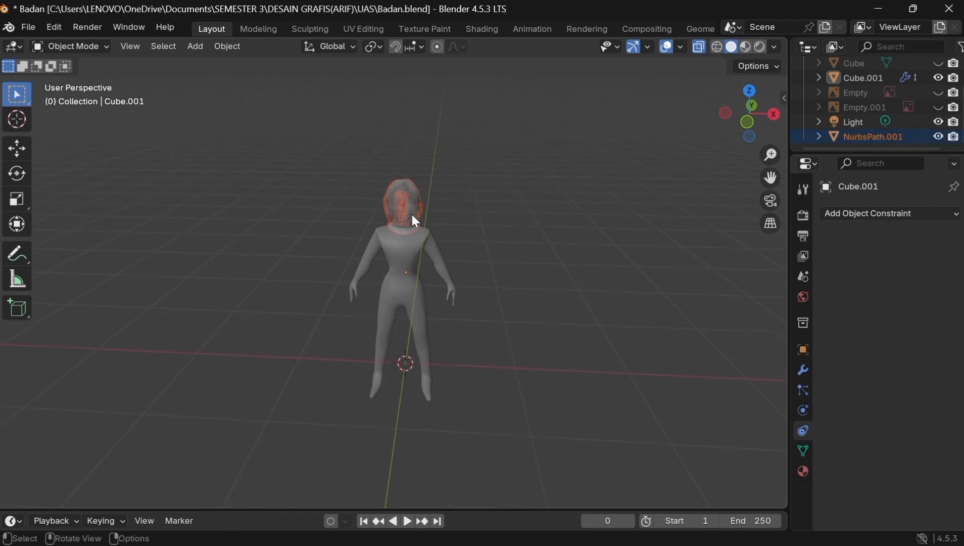
scroll(412, 214, "up", 3)
left_click(699, 47)
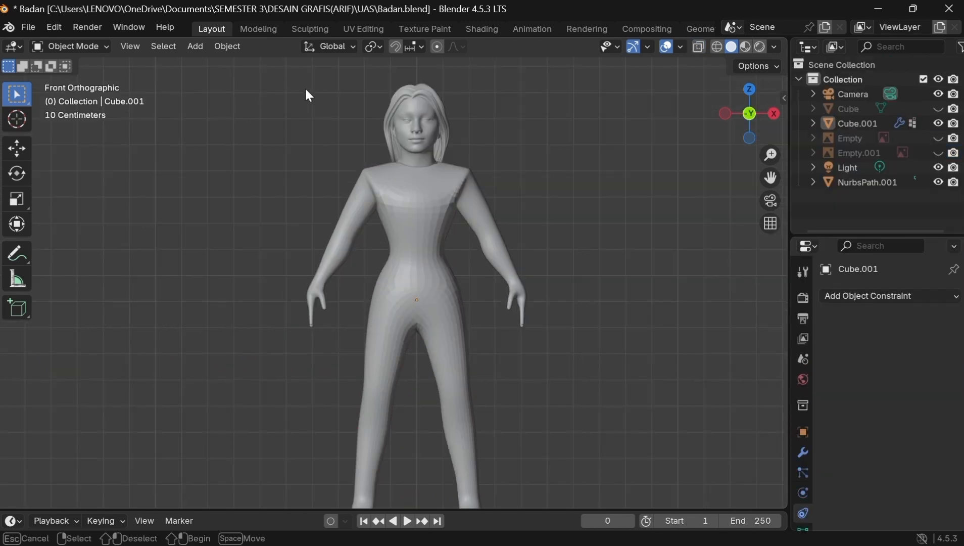
- Select the body and head meshes and add a basic human Rigify meta-rig armature
left_click_drag(291, 69, 460, 463)
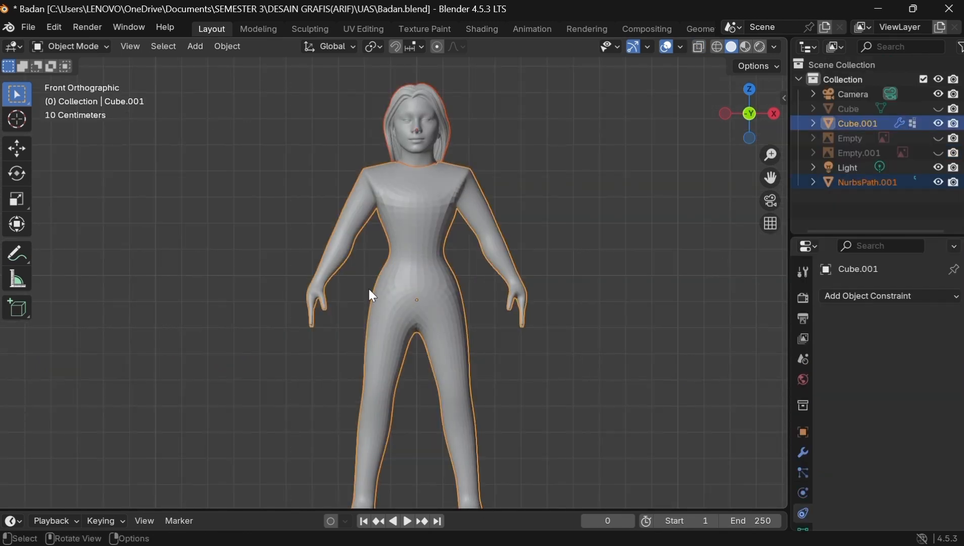
left_click(192, 46)
mouse_move(258, 185)
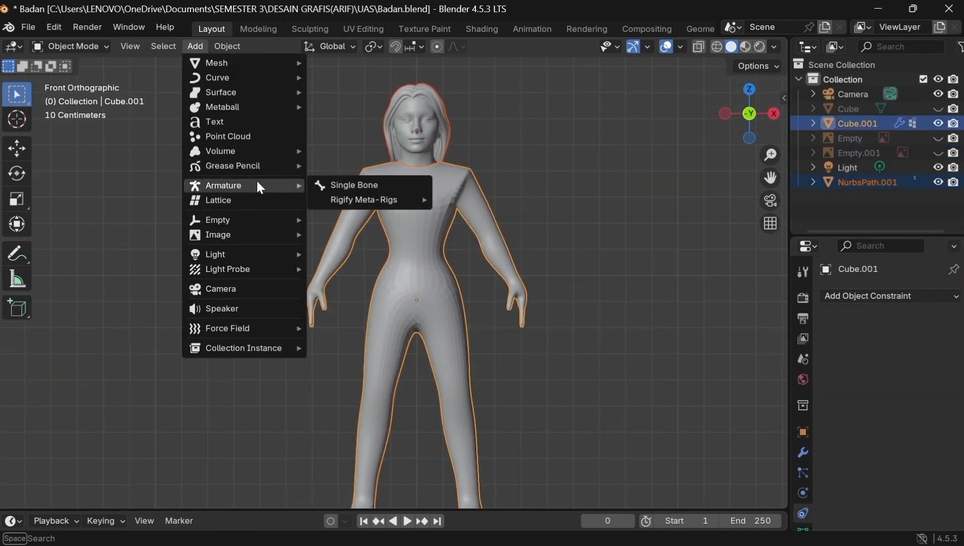
mouse_move(384, 205)
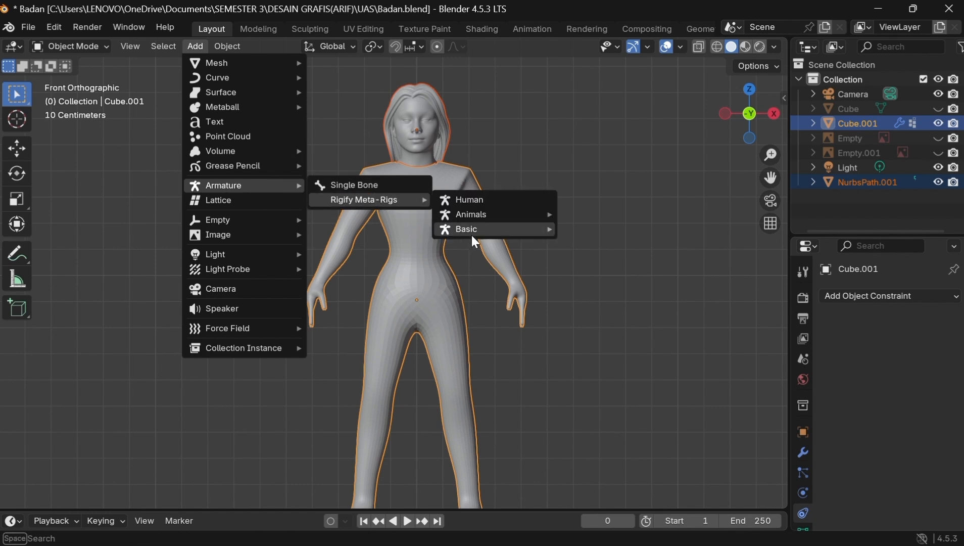
mouse_move(472, 232)
left_click(623, 243)
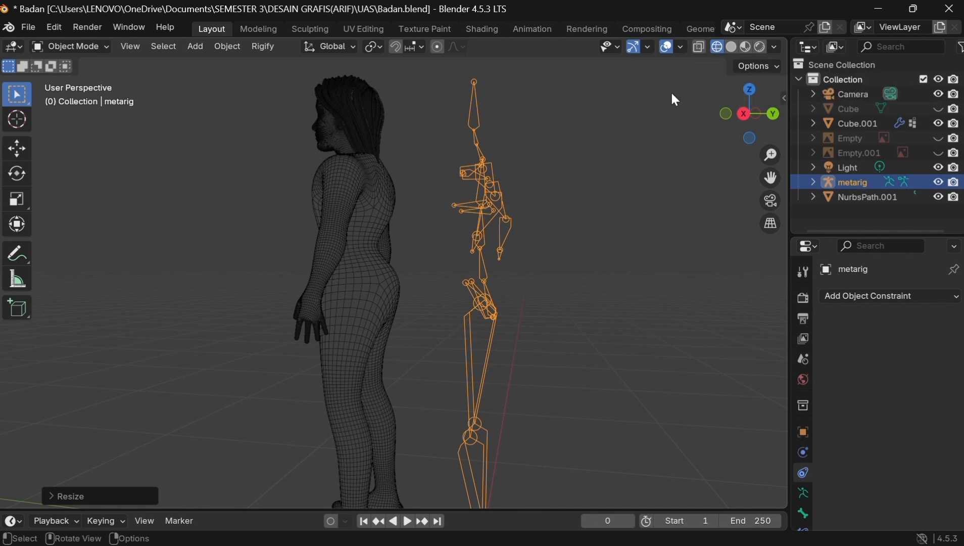
- Move the metarig along the global Y axis toward the body and check it in front view
scroll(665, 102, "down", 4)
scroll(665, 102, "up", 1)
key("g")
key("y")
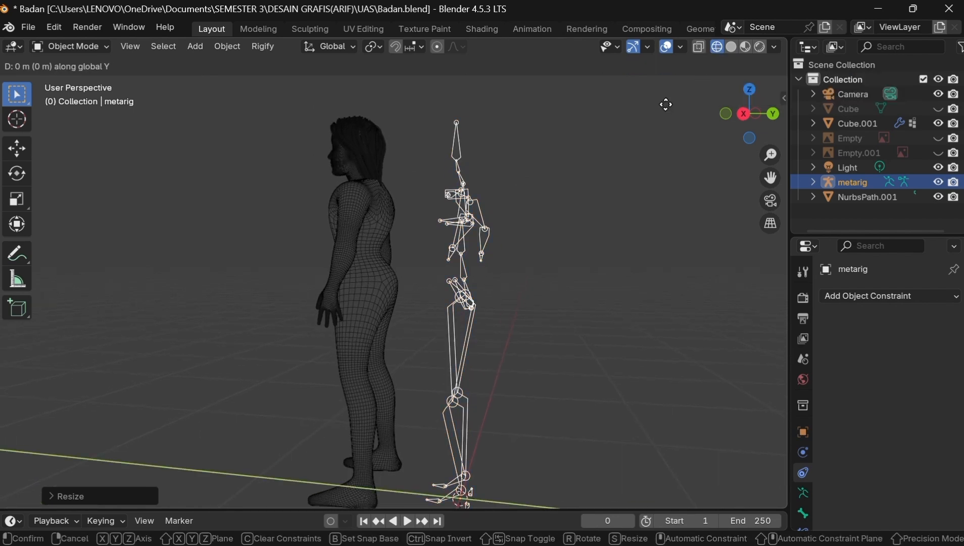
left_click(588, 93)
key("KP_1")
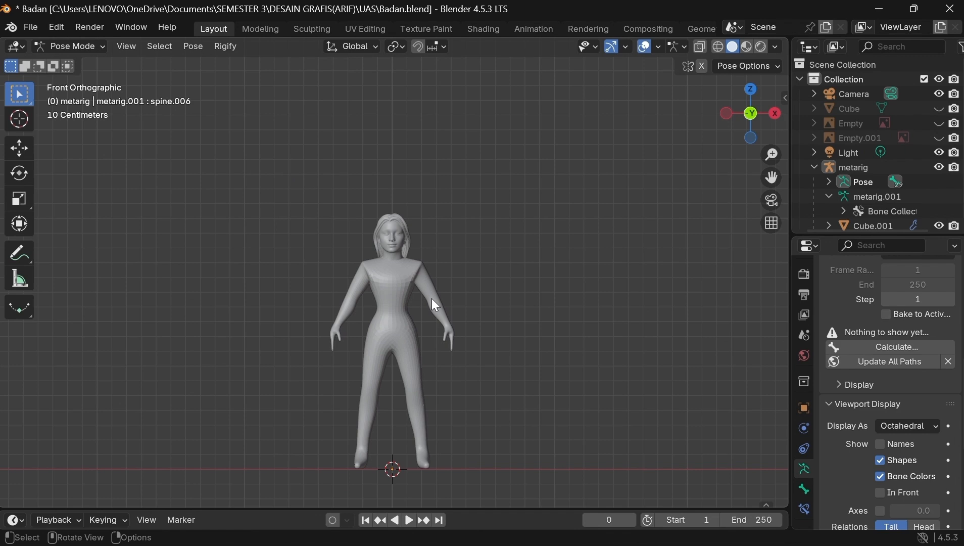
- Try rotating upper_arm.L and the surrounding bones in Pose Mode to test how the meshes follow the rig
left_click(433, 299)
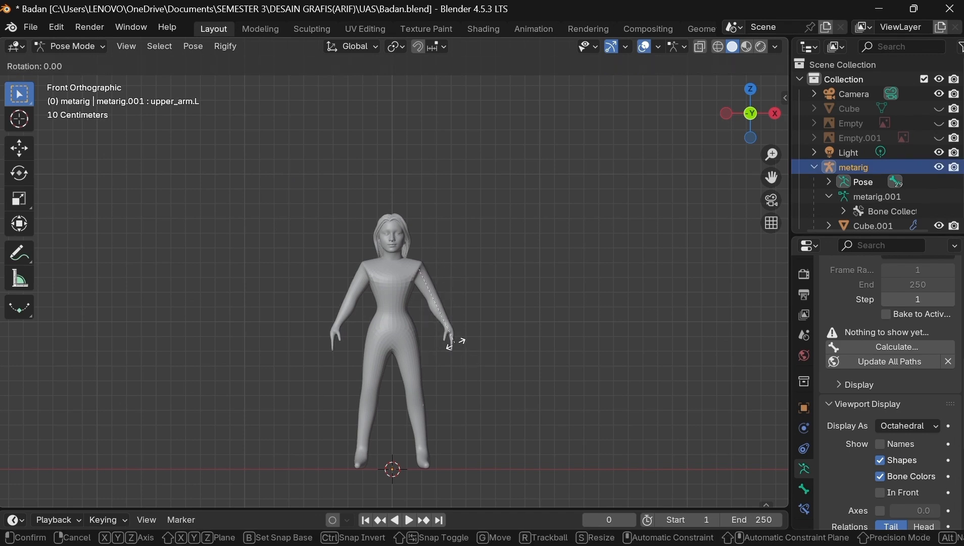
left_click_drag(333, 261, 523, 453)
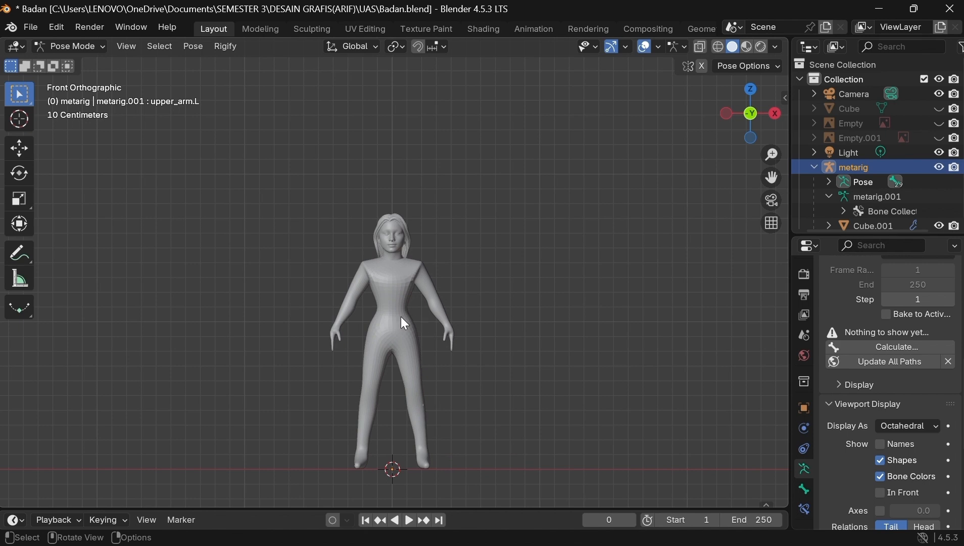
key("r")
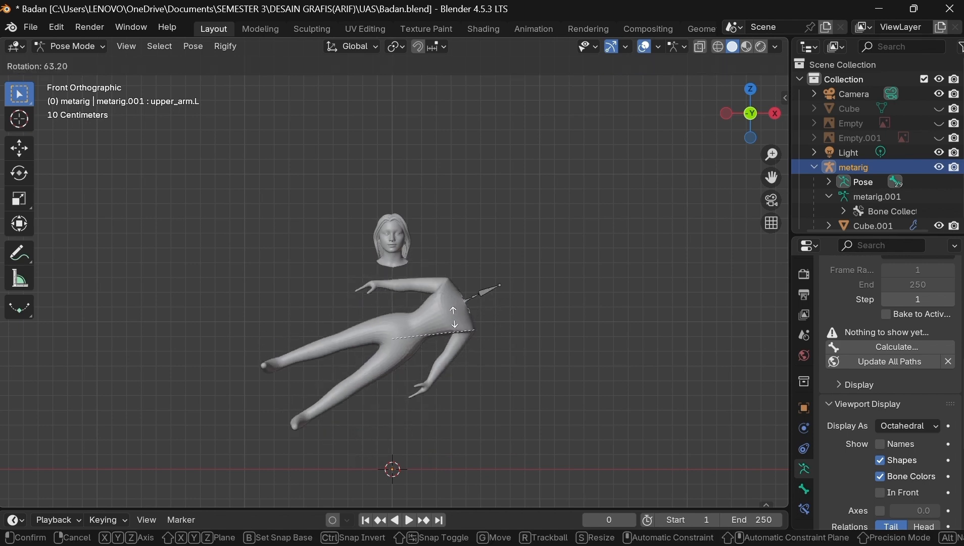
key("Escape")
- Return the metarig to Object Mode, turn on its bone name display and switch the viewport to wireframe
left_click(104, 46)
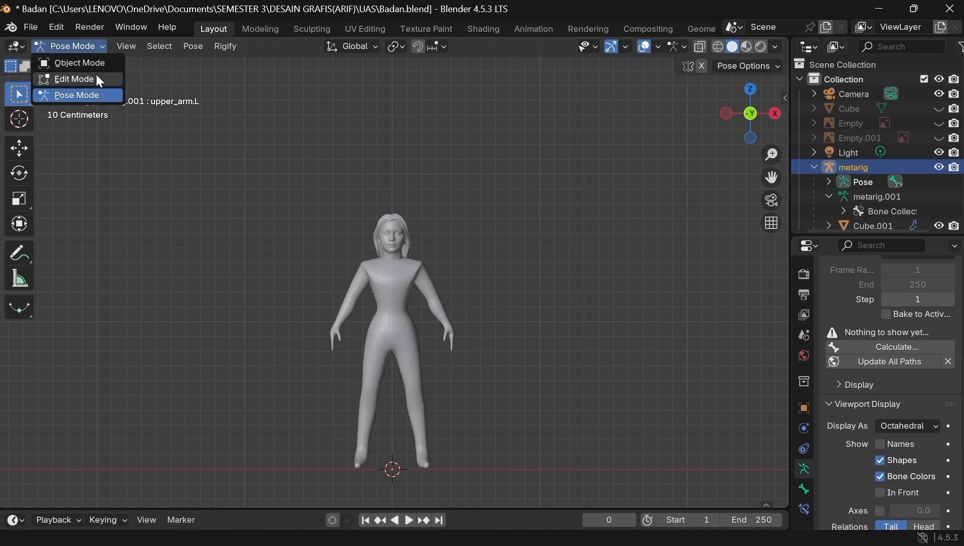
left_click(100, 71)
scroll(835, 467, "down", 3)
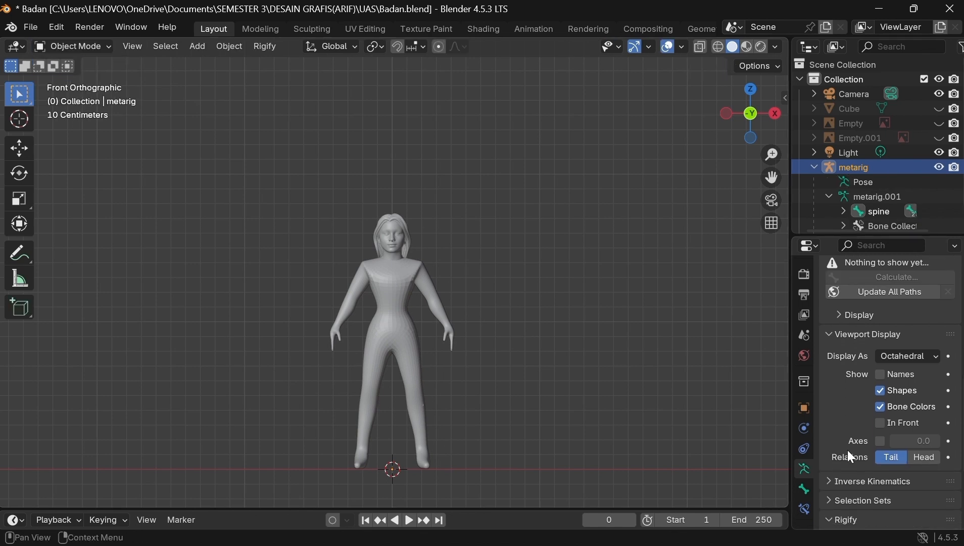
left_click(882, 374)
left_click(717, 46)
scroll(372, 281, "up", 5)
- Enter Weight Paint mode on the body mesh Cube.001 and make spine.004 the active vertex group
left_click(350, 280)
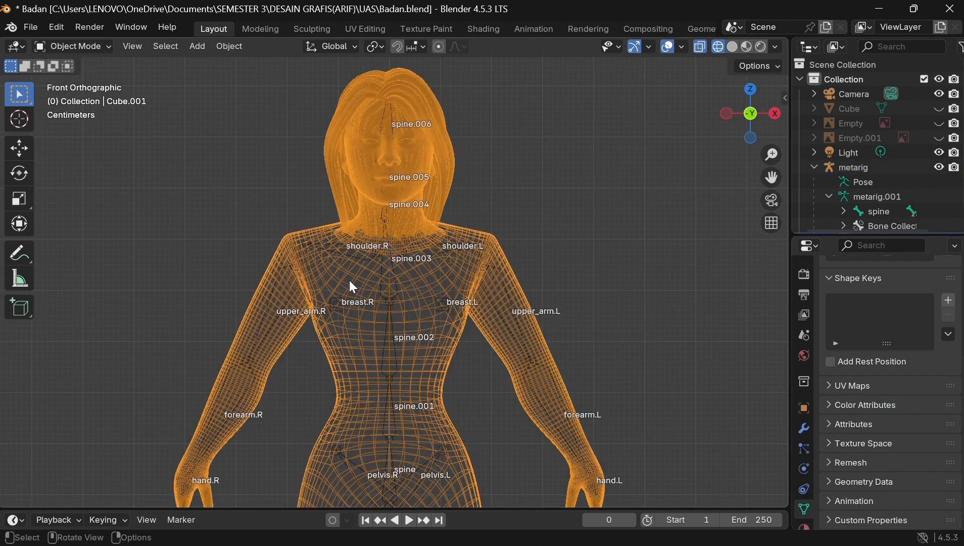
left_click(106, 46)
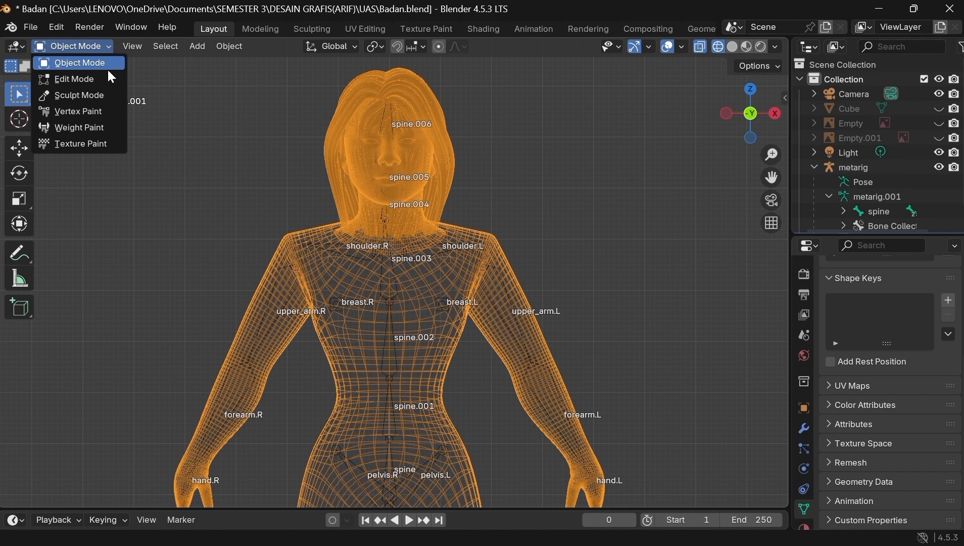
left_click(98, 132)
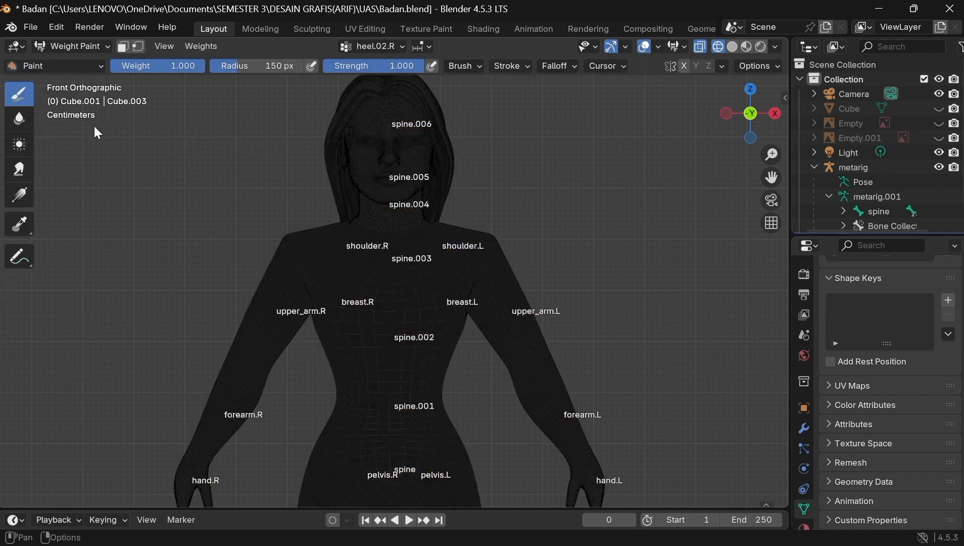
left_click(375, 47)
left_click(338, 78)
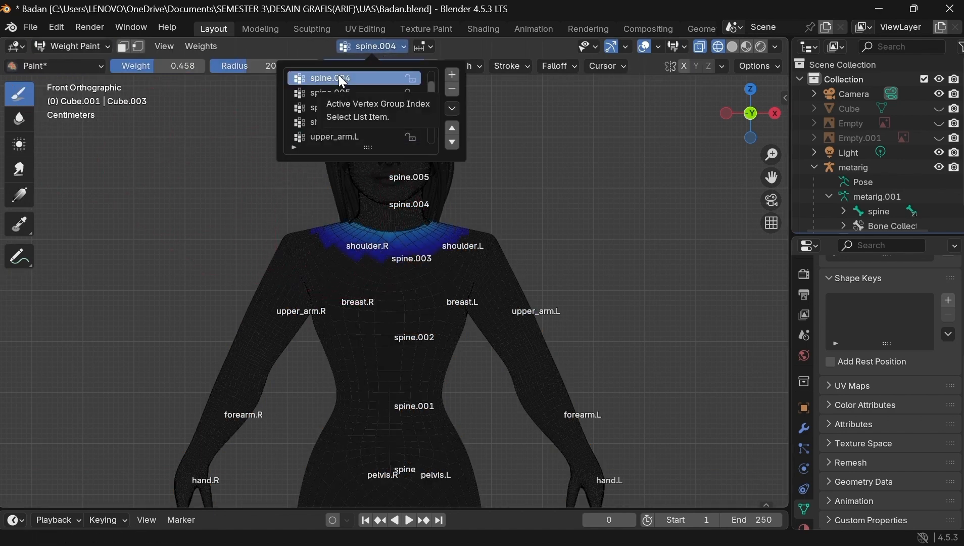
- Select the metarig armature in Object Mode and open its interaction mode choices
left_click(864, 181)
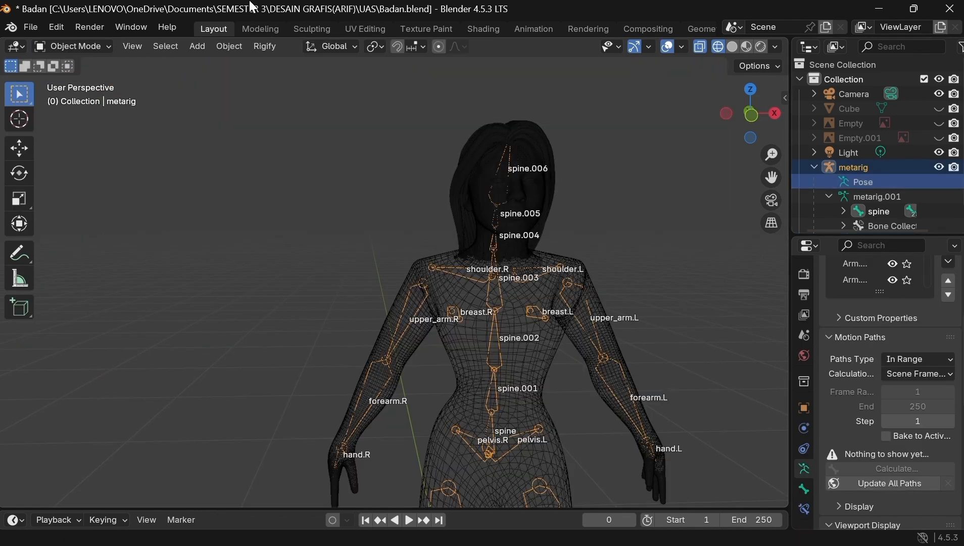
left_click(75, 47)
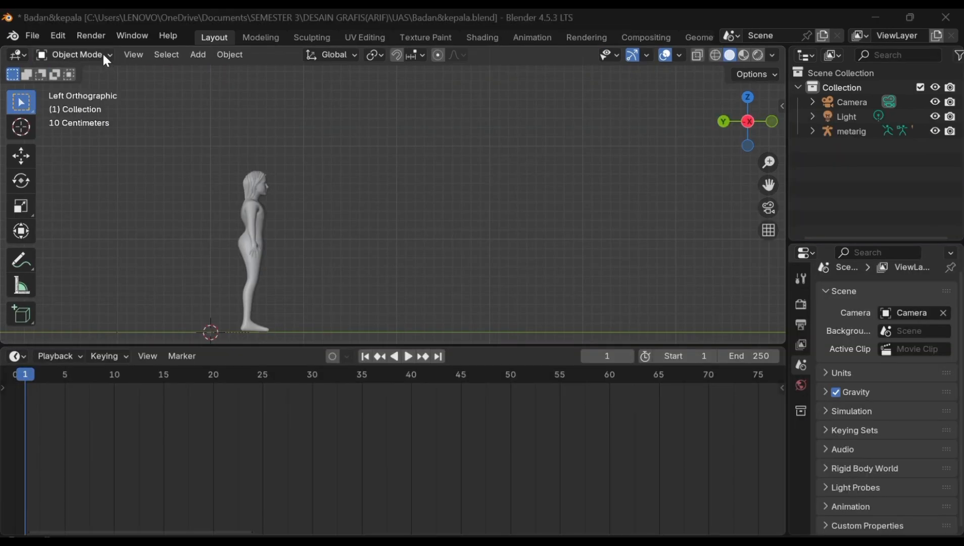
- Add the walk-cycle image Frame berjalan.webp from the Downloads folder as an empty reference image in left orthographic view
left_click(197, 54)
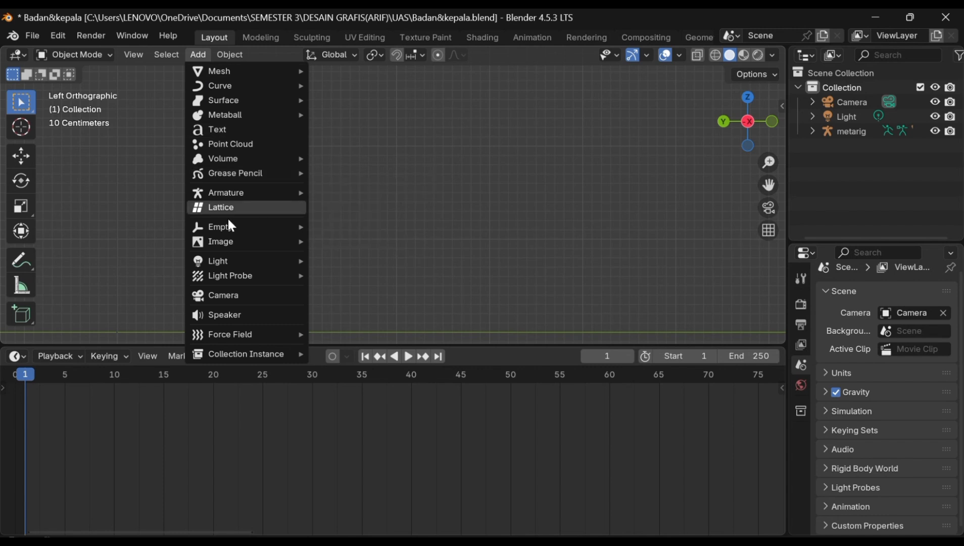
mouse_move(240, 248)
left_click(349, 241)
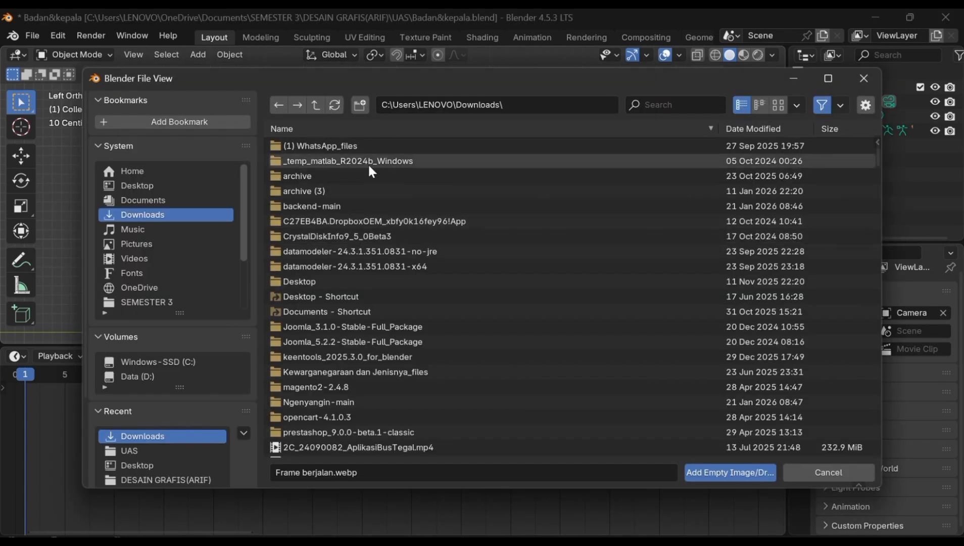
left_click(653, 104)
type("fr")
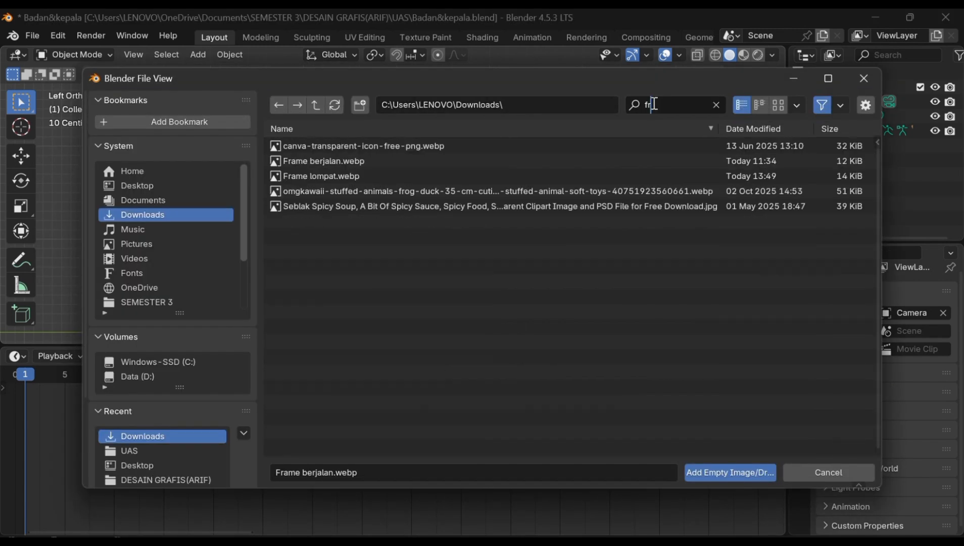
double_click(573, 162)
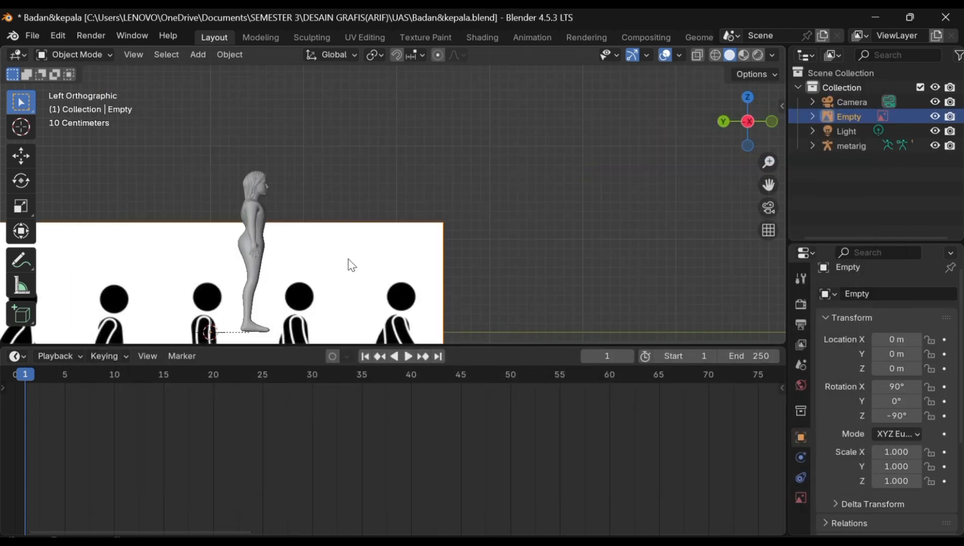
- Move the walk-cycle reference to about Y -2.498 m, Z 1.203 m so its first figure overlaps the character, and enable X-ray
key("g")
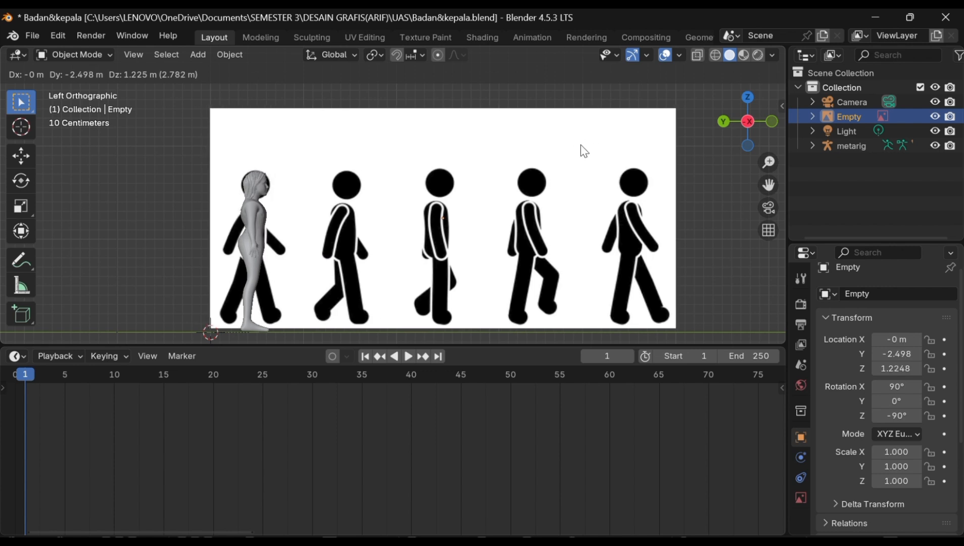
left_click(581, 146)
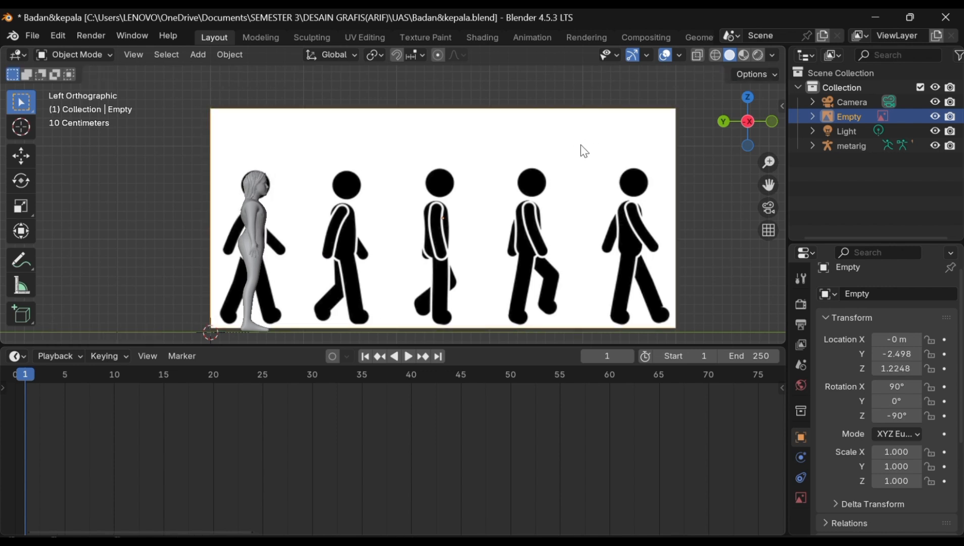
key("g")
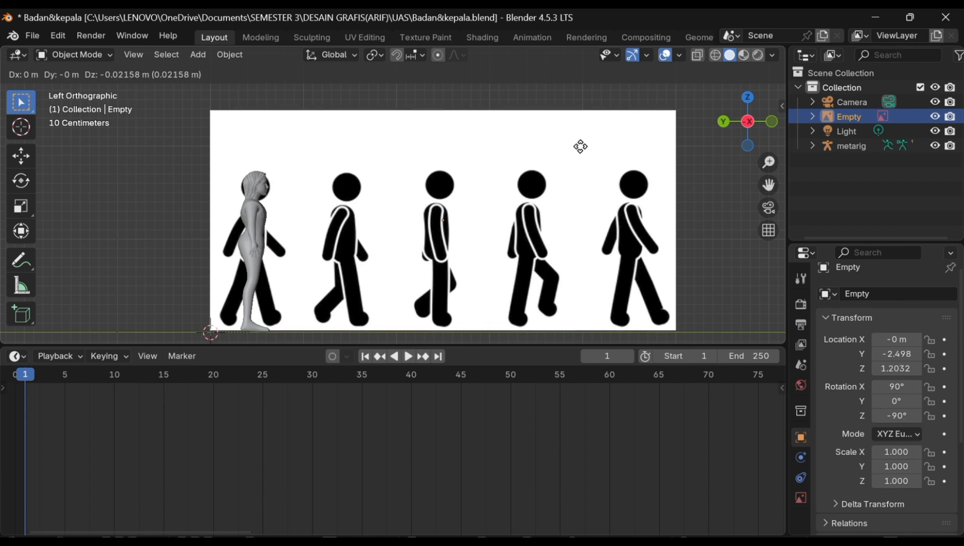
left_click(580, 146)
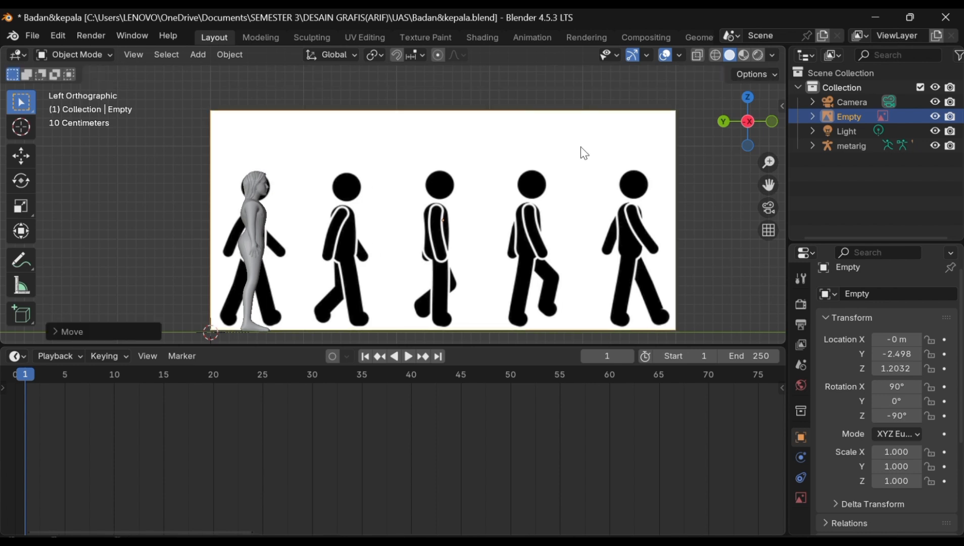
left_click(696, 55)
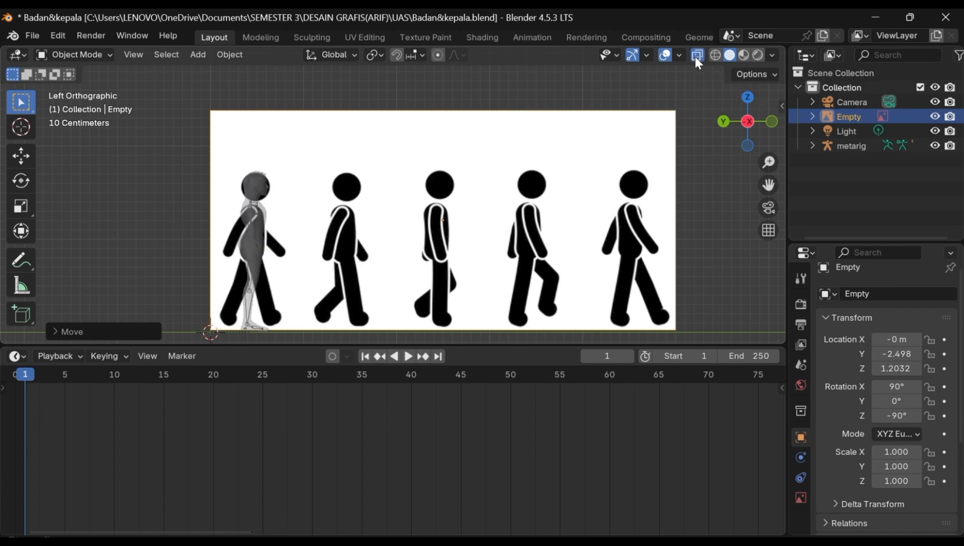
- Turn on auto keying and move the reference image along global X to about 0.638 m, clear of the character
left_click(331, 355)
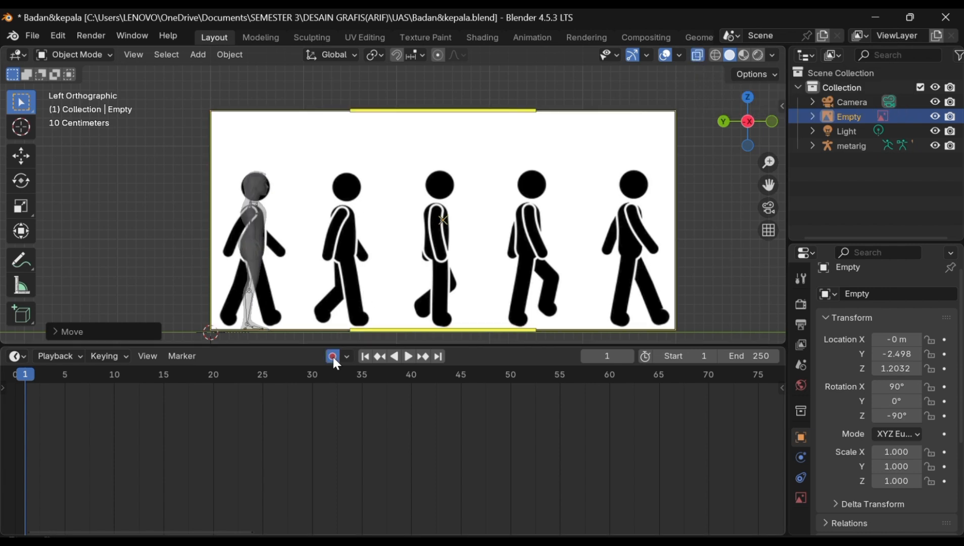
middle_click_drag(298, 306, 278, 295)
left_click(554, 156)
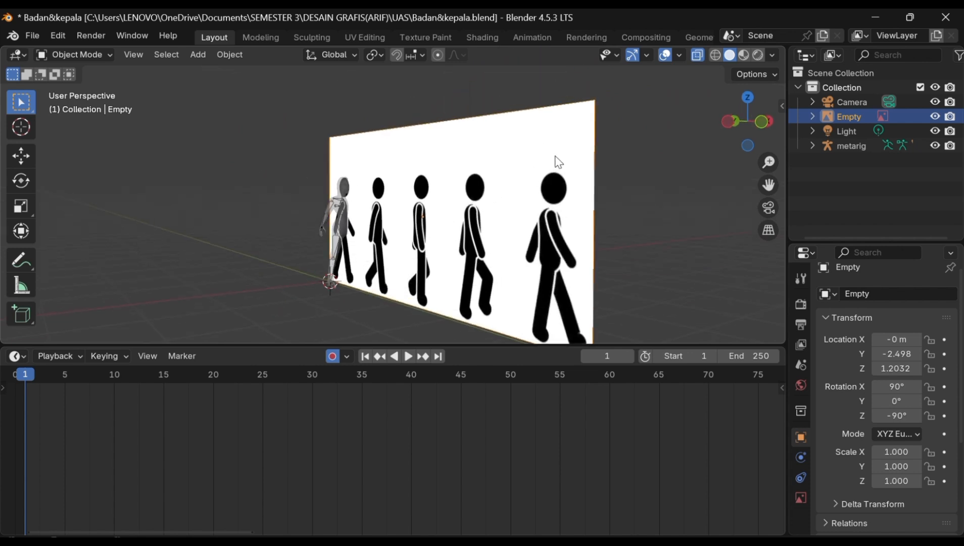
middle_click_drag(557, 159, 552, 153)
key("g")
key("x")
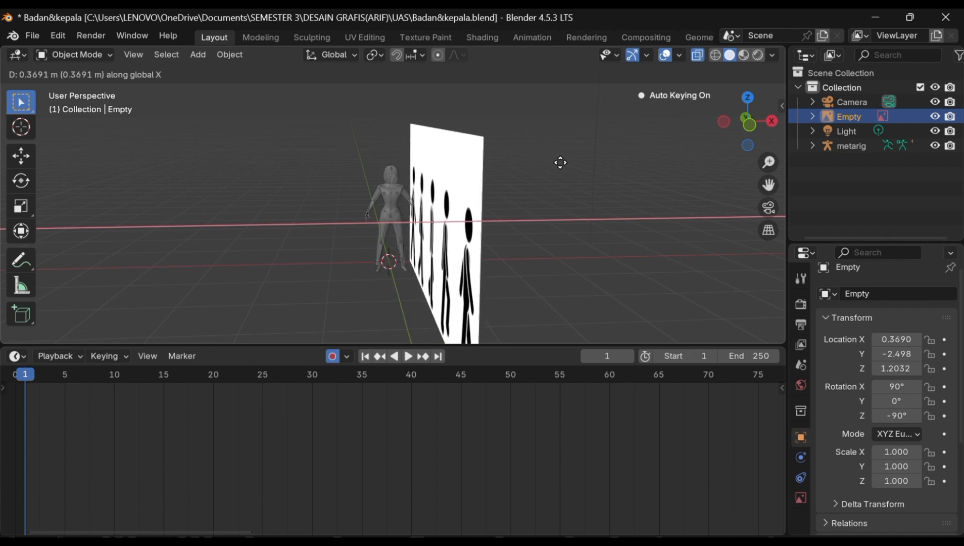
left_click(584, 172)
key("ctrl+KP_3")
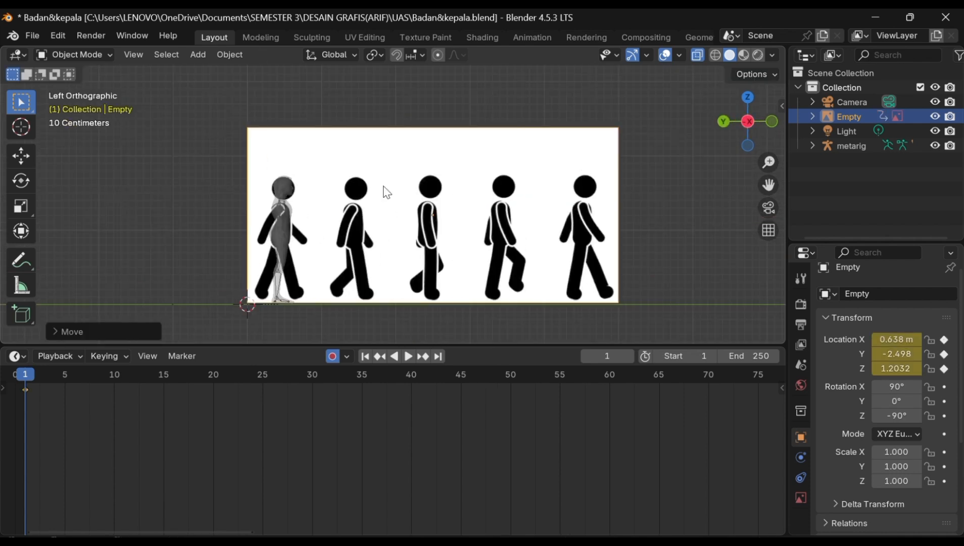
- Select the metarig armature and switch it to Pose Mode
left_click(100, 55)
left_click(829, 146)
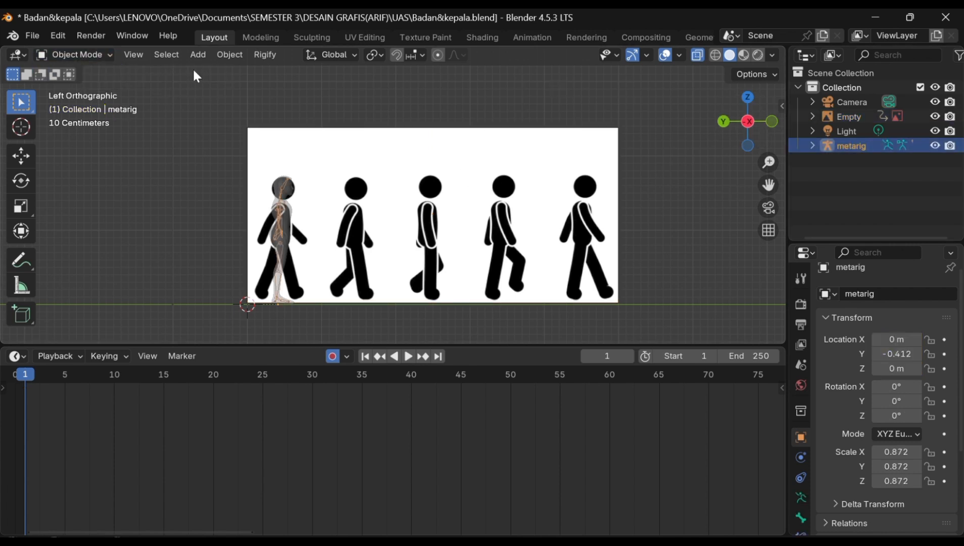
left_click(110, 56)
left_click(104, 101)
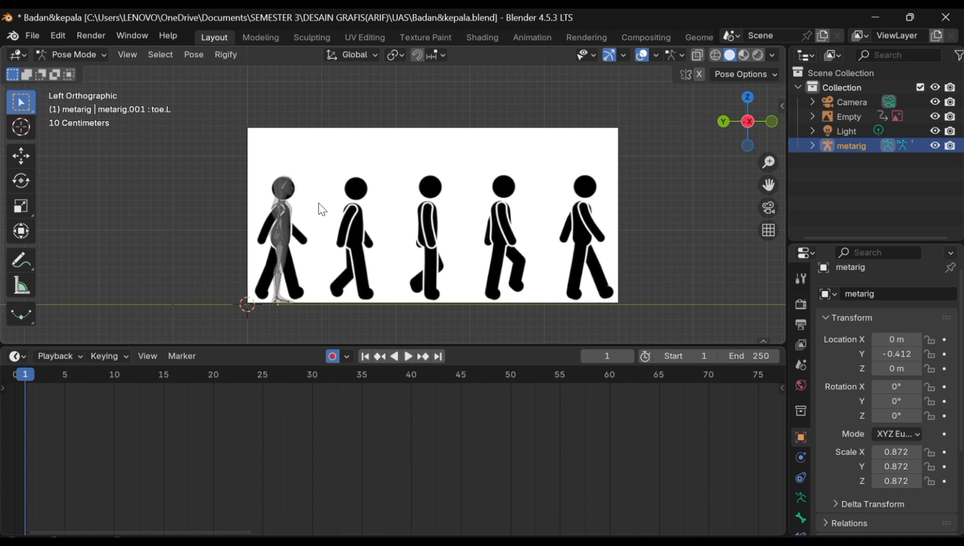
- Rotate the left upper arm bone about -26° in left orthographic view to swing it forward, following the reference's first figure
middle_click_drag(318, 208, 347, 211)
scroll(347, 210, "up", 3)
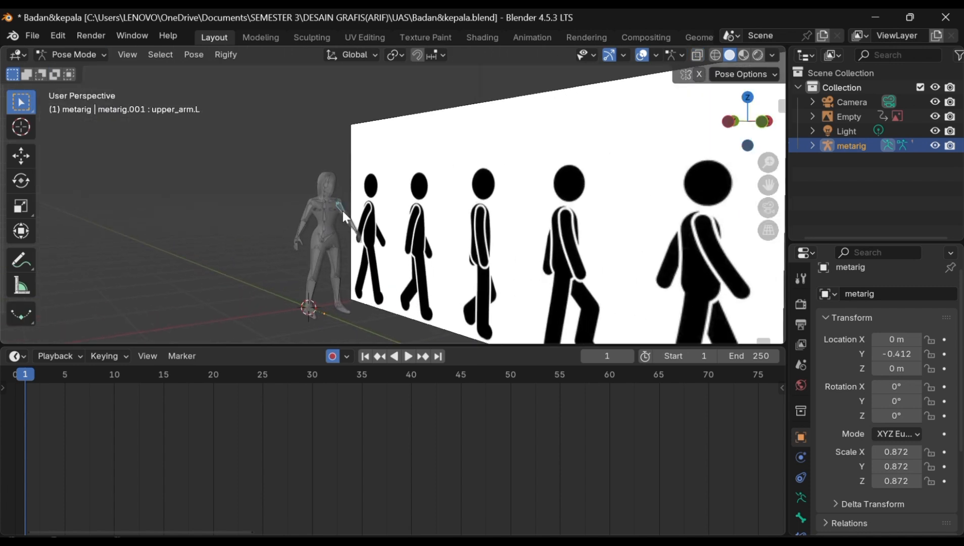
key("ctrl+KP_3")
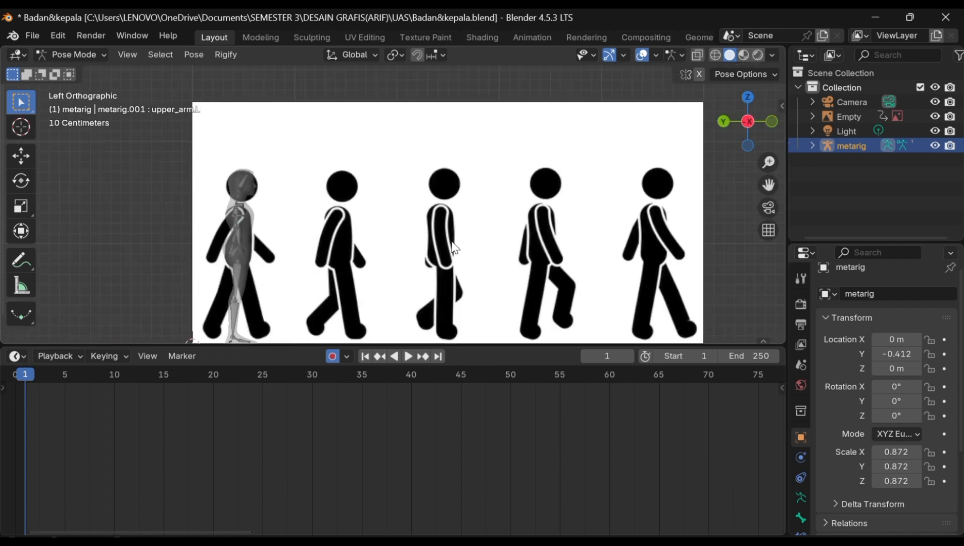
key("r")
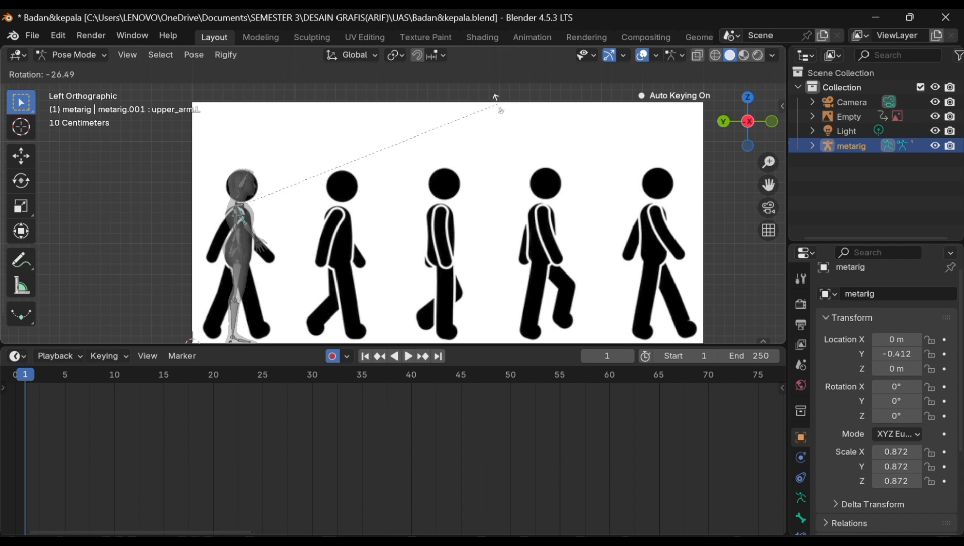
left_click(498, 105)
- Select the right upper arm bone and rotate it backward in left orthographic view, following the first figure's rear arm
middle_click_drag(319, 176, 265, 217)
left_click(266, 218)
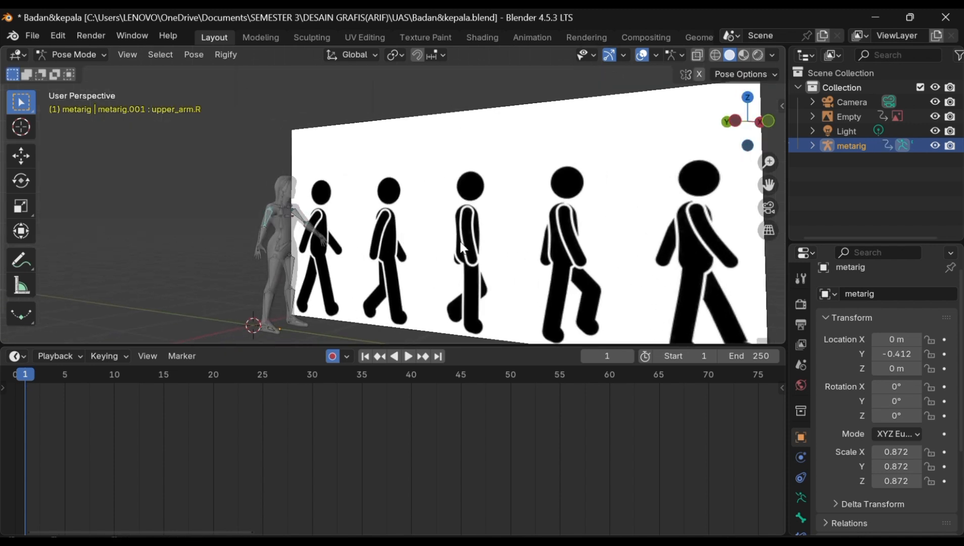
key("ctrl+KP_3")
key("r")
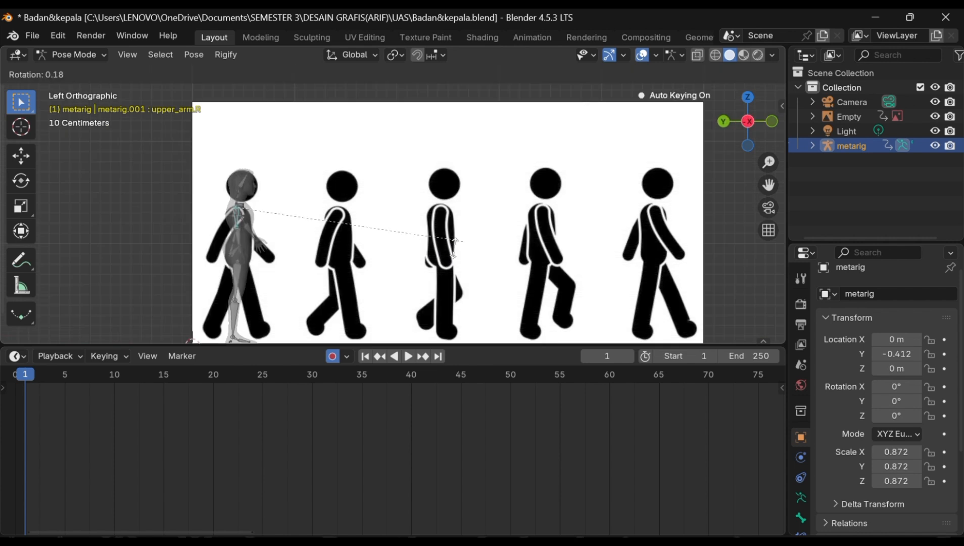
left_click(327, 310)
- Rotate the right forearm bone about -6° to line up with the first reference figure's rear arm
left_click(223, 233)
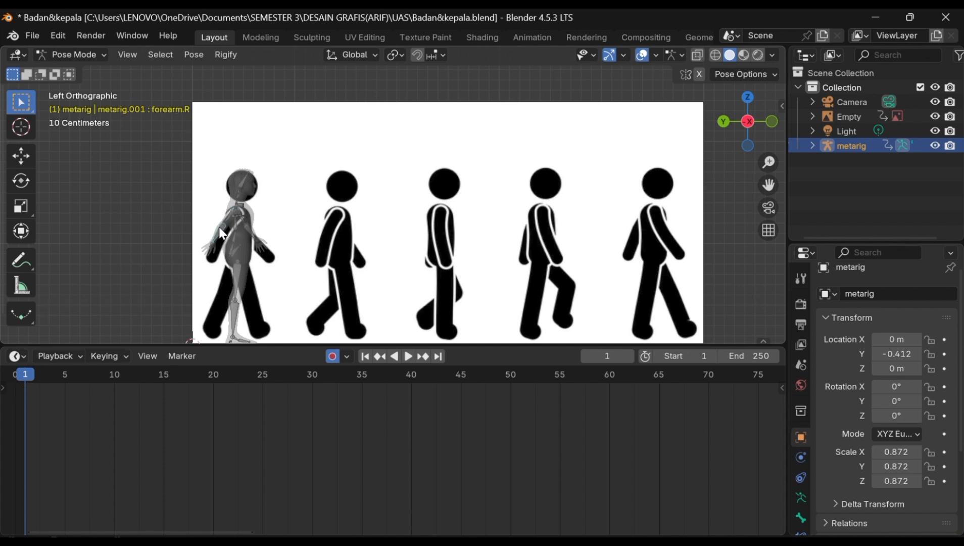
key("r")
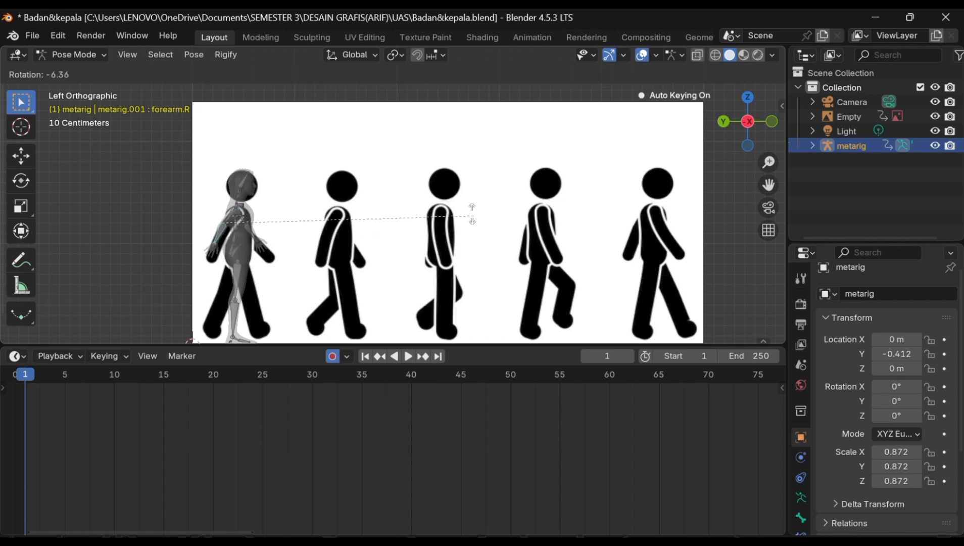
left_click(467, 212)
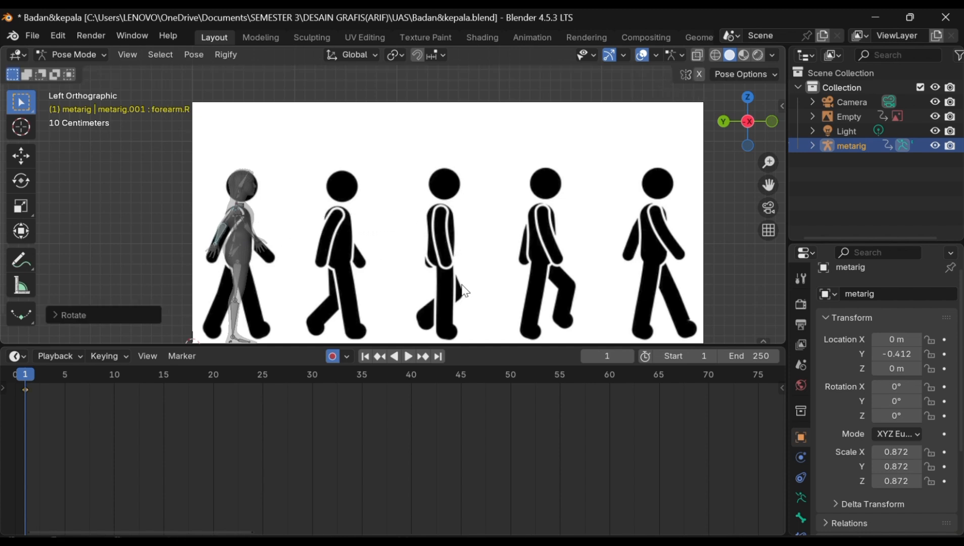
- Select the right thigh bone and rotate it about -24° in left orthographic view, matching the first figure's front leg
middle_click_drag(429, 243, 402, 240)
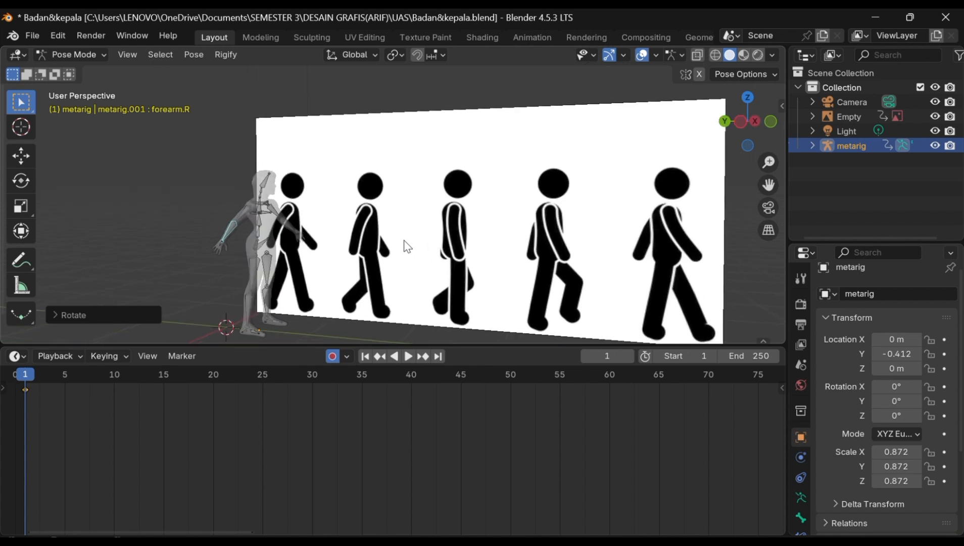
scroll(268, 268, "left", 3)
scroll(267, 266, "right", 1)
scroll(267, 265, "left", 1)
left_click(277, 269)
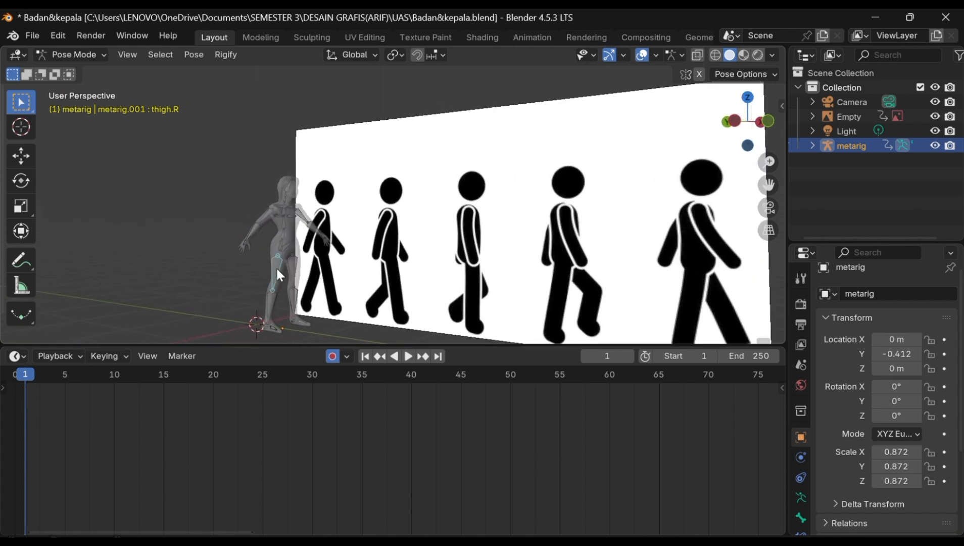
key("ctrl+KP_3")
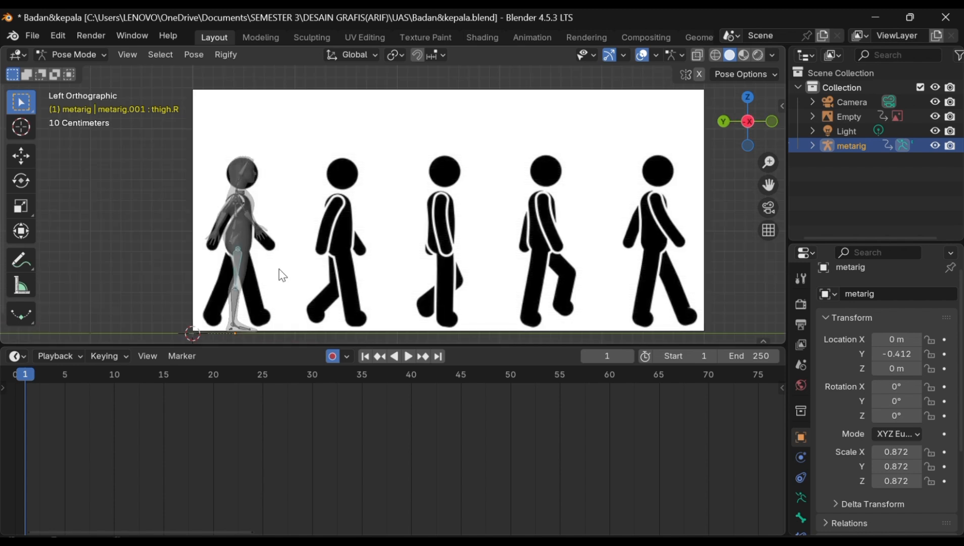
key("r")
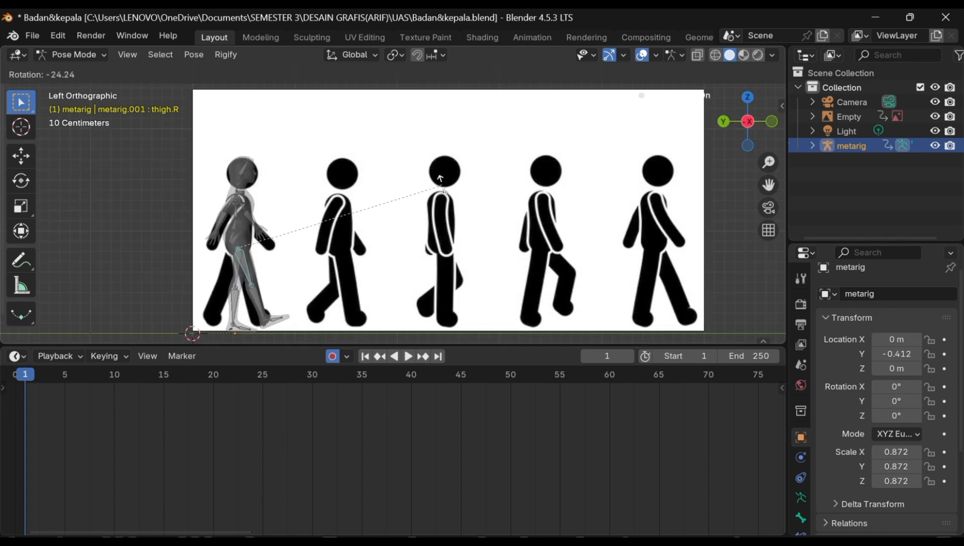
left_click(443, 187)
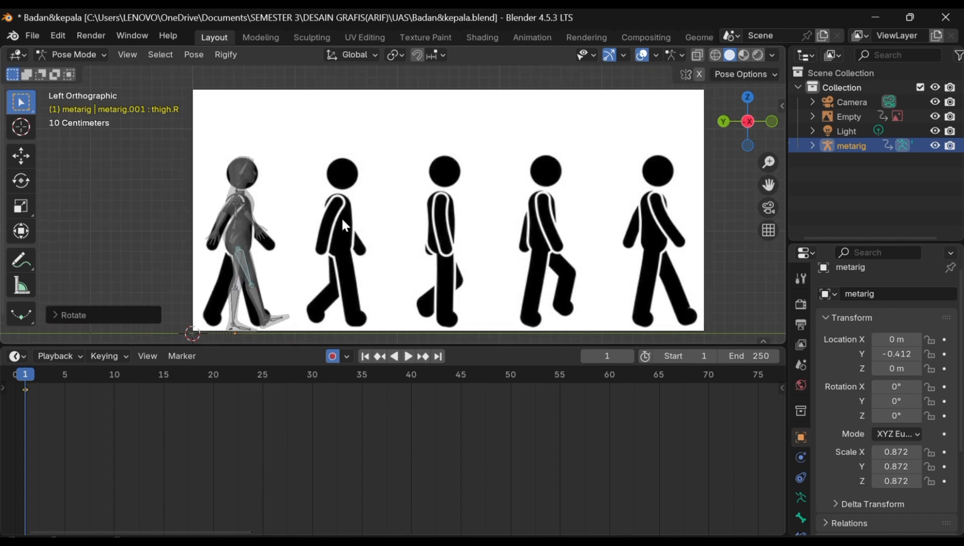
- Rotate the left thigh bone backward to match the rear leg of the first reference figure
left_click(236, 267)
key("r")
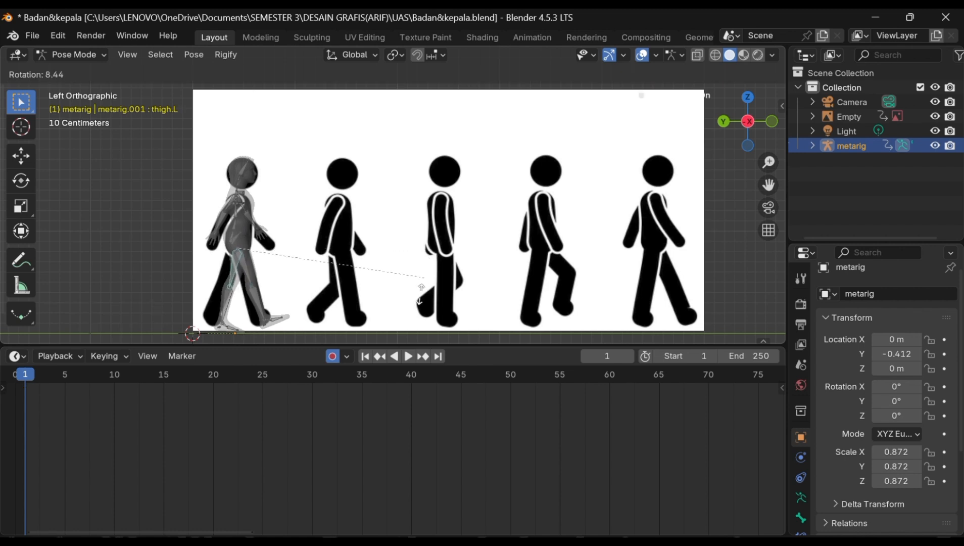
left_click(410, 321)
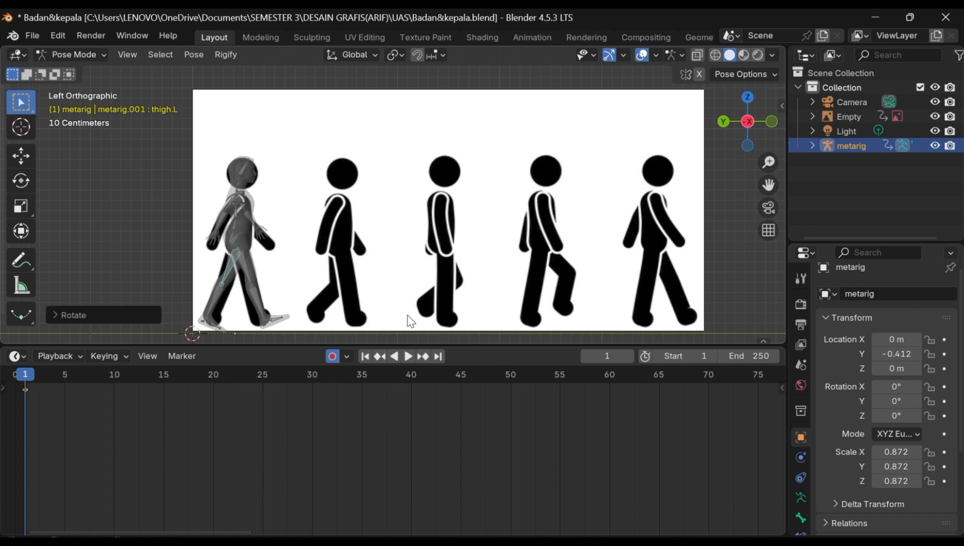
left_click(273, 325)
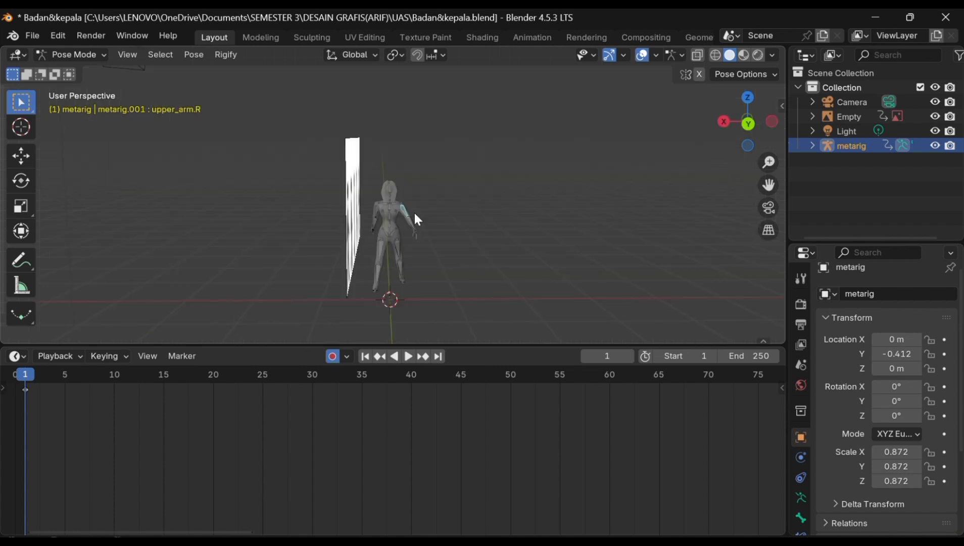
- From behind the character, select the left thigh bone and rotate it about -6° to adjust the leg's sideways angle
scroll(464, 242, "right", 3)
scroll(465, 242, "left", 3)
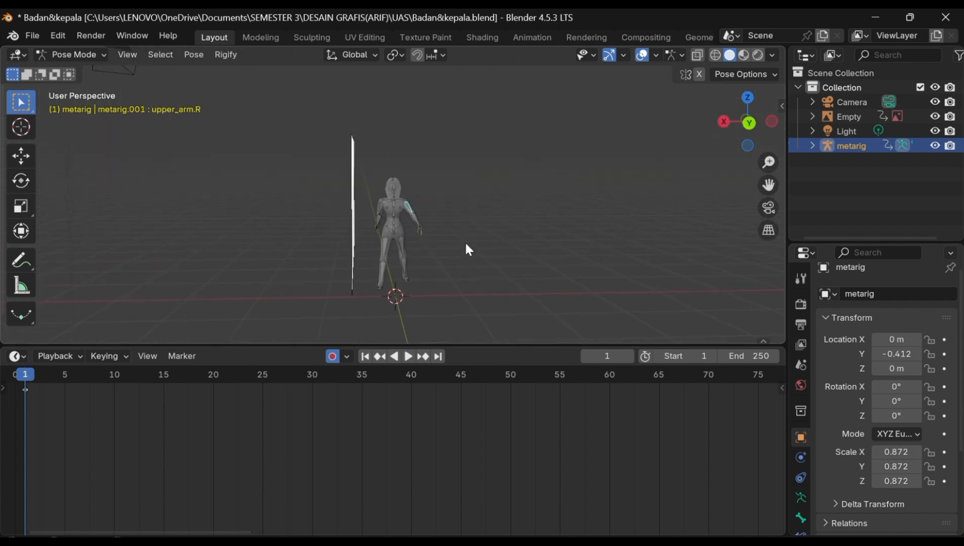
left_click(384, 245)
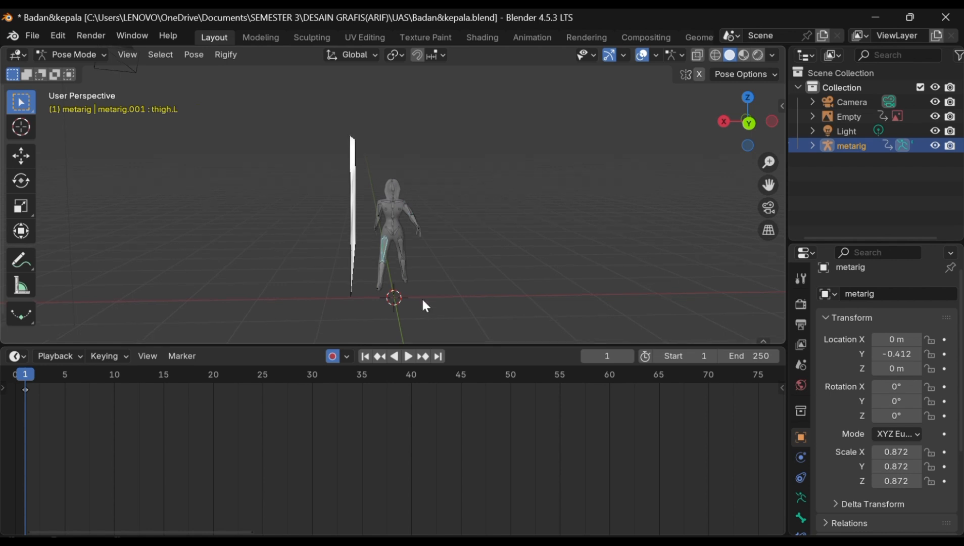
key("r")
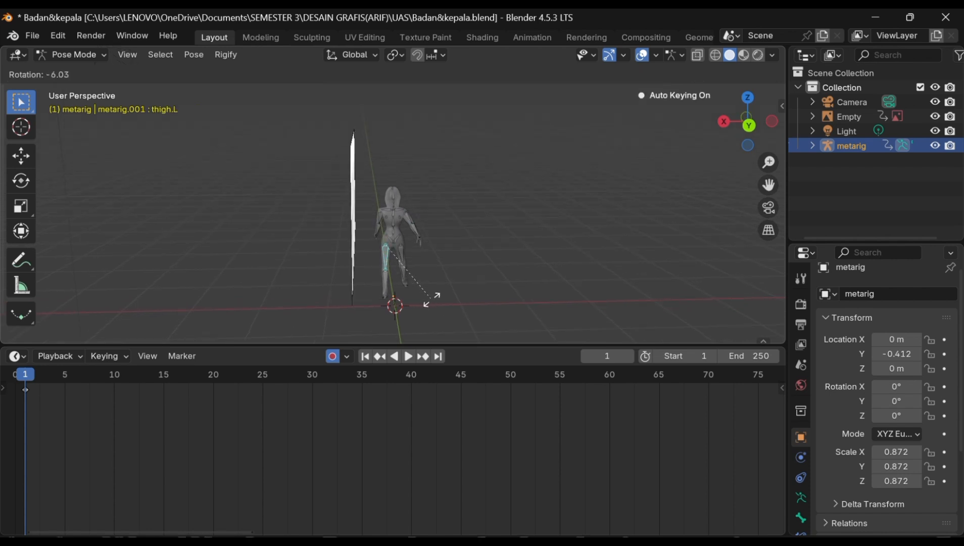
left_click(431, 299)
- Select the right thigh bone and rotate it about -6° in the perspective view to adjust its sideways angle
scroll(431, 299, "right", 5)
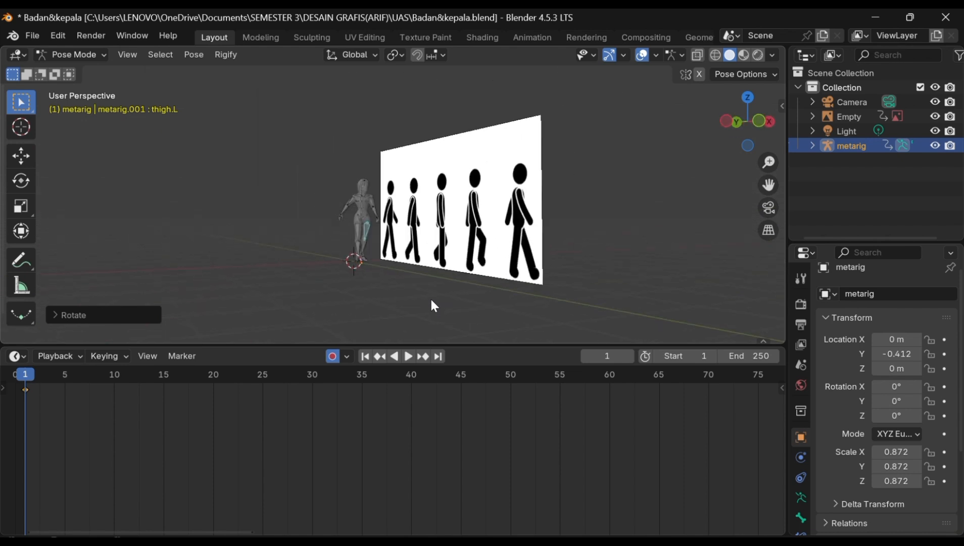
scroll(431, 300, "up", 3)
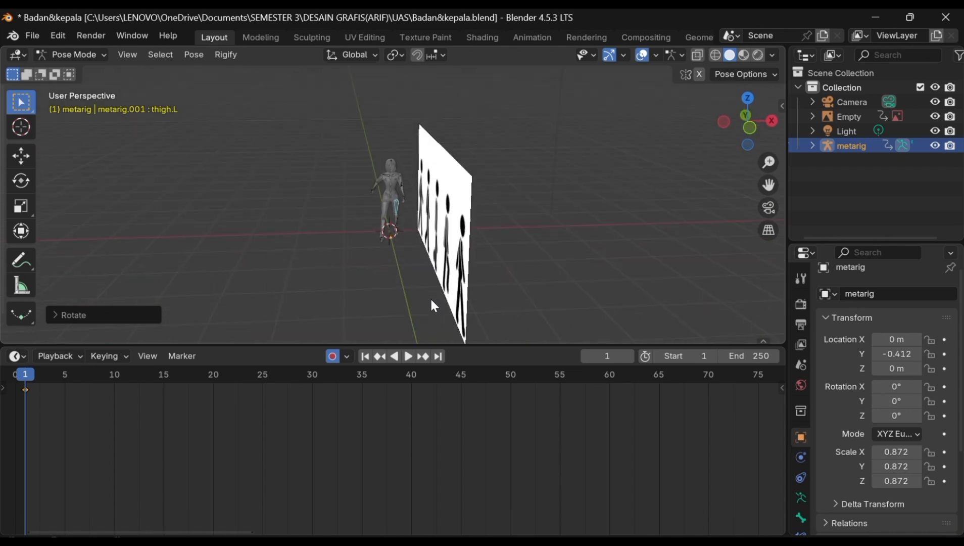
left_click(389, 218)
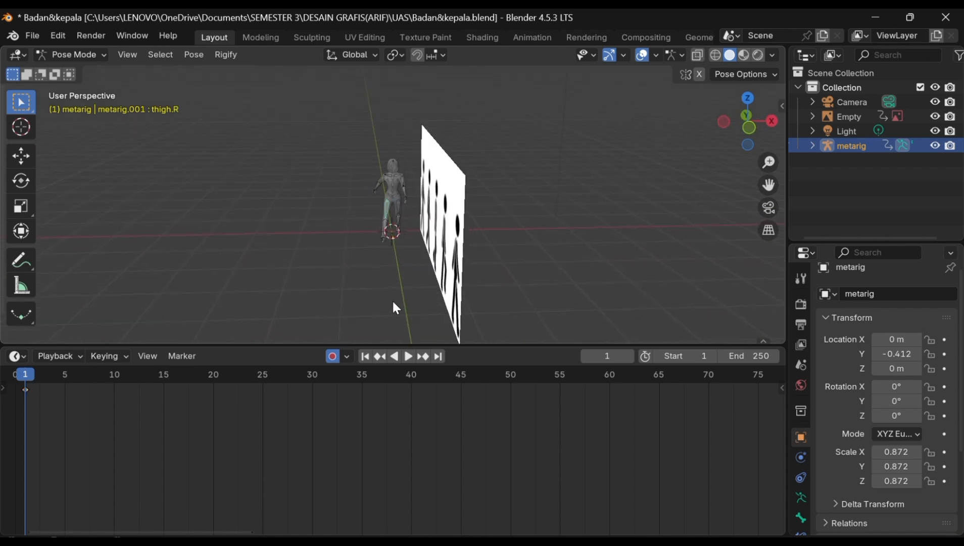
key("r")
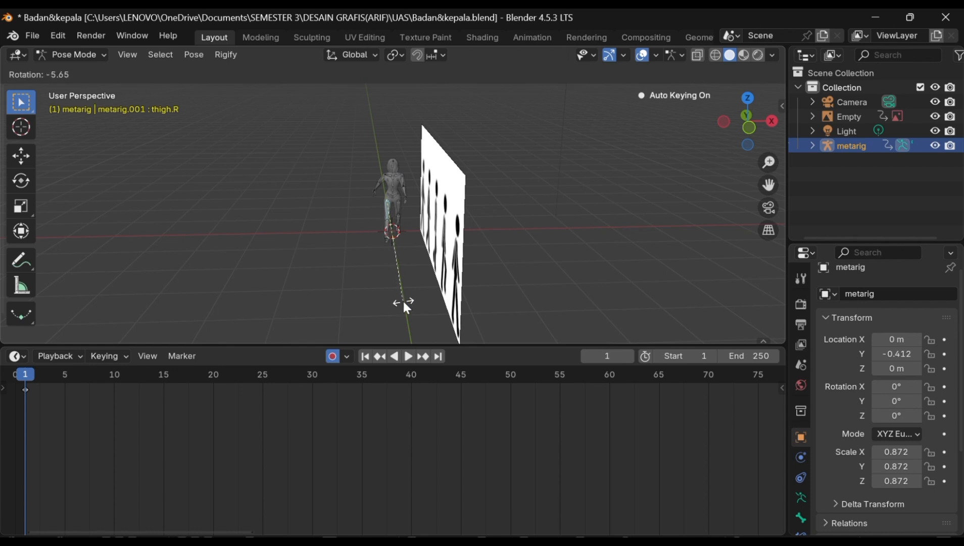
left_click(402, 298)
- Duplicate the pose keyframes from frame 1 to frame 5 and make frame 5 the current frame
key("ctrl+KP_3")
scroll(298, 401, "up", 3)
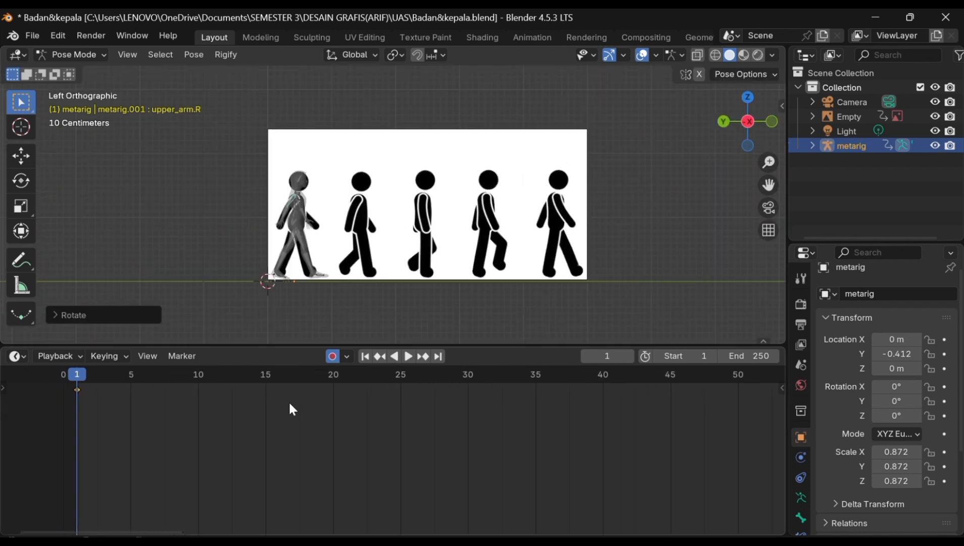
left_click(78, 388)
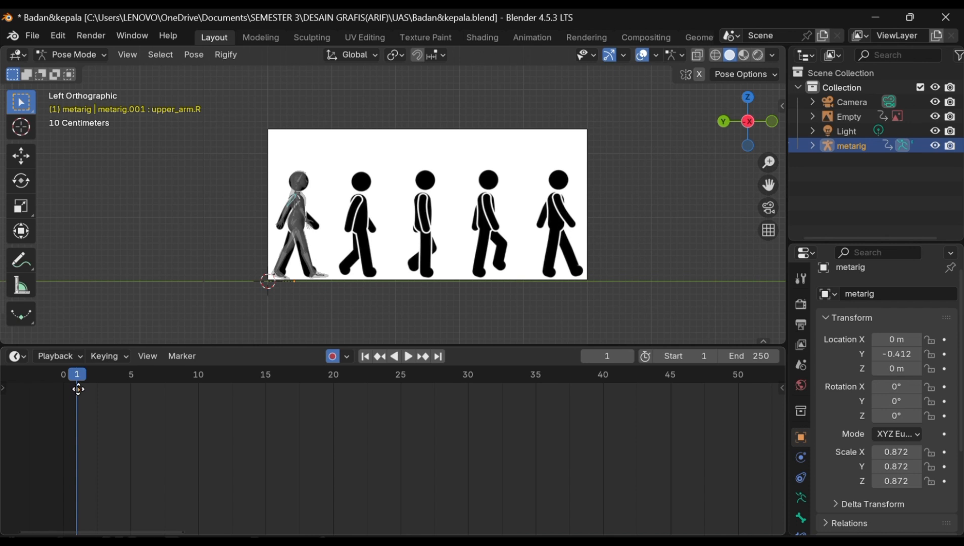
key("shift+d")
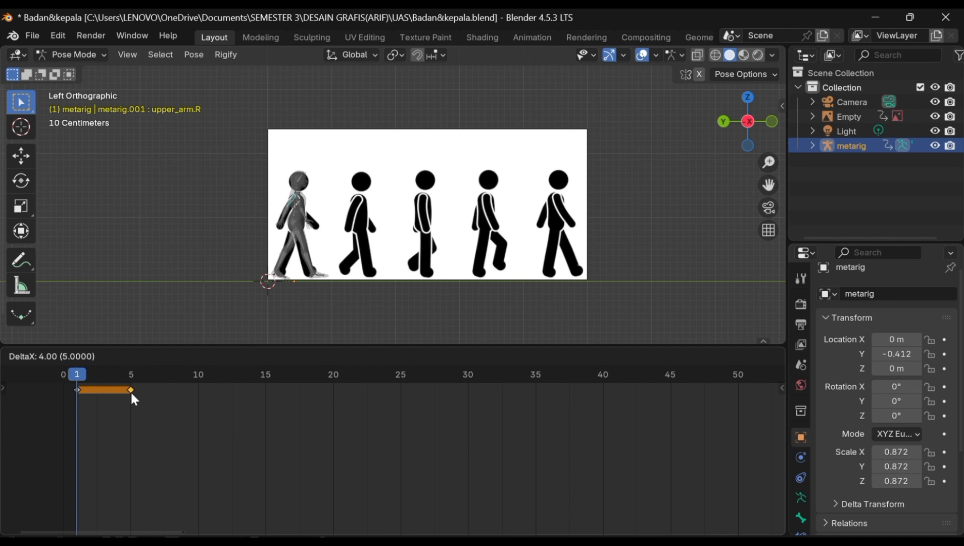
left_click(131, 394)
left_click(132, 373)
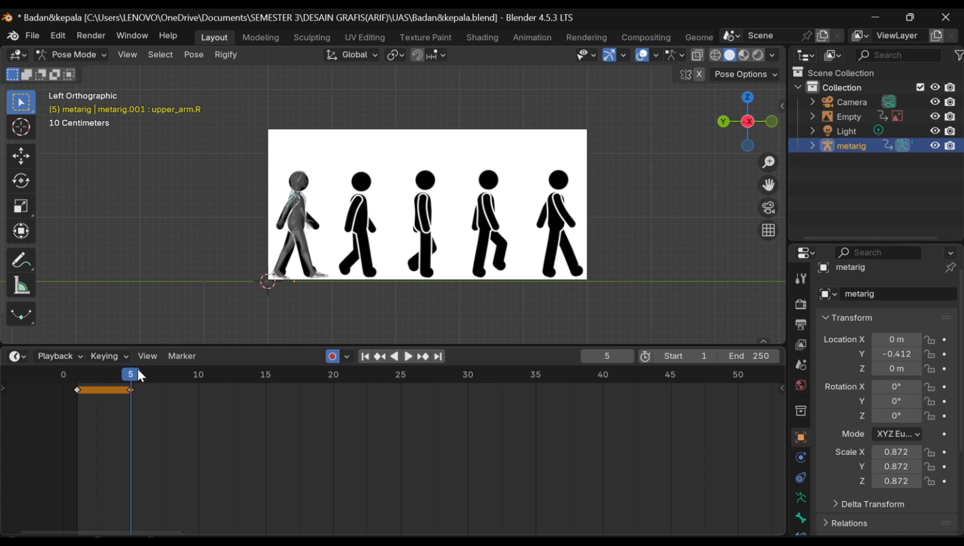
- In Object Mode, move the reference image along global Y to about -1.508 m so its second figure overlaps the character
left_click(102, 53)
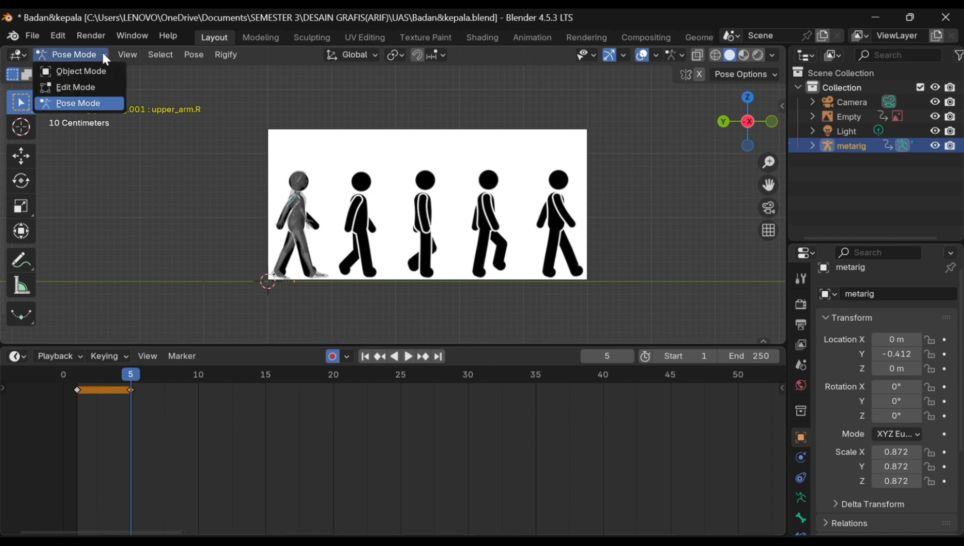
left_click(104, 68)
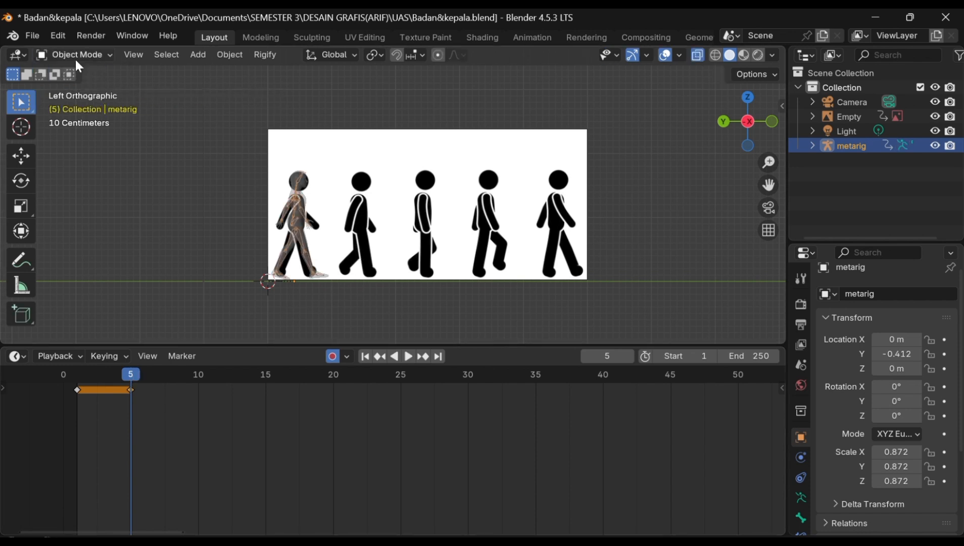
left_click(466, 173)
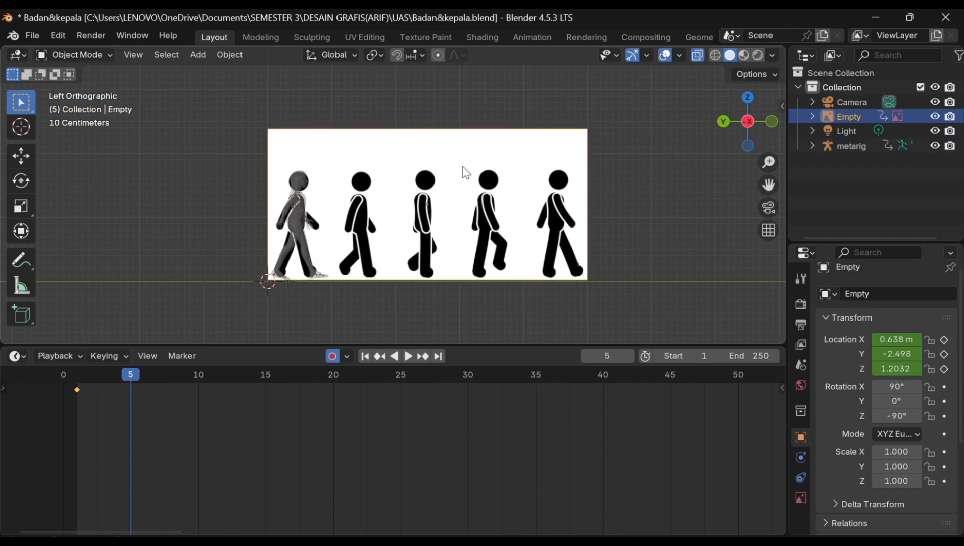
key("g")
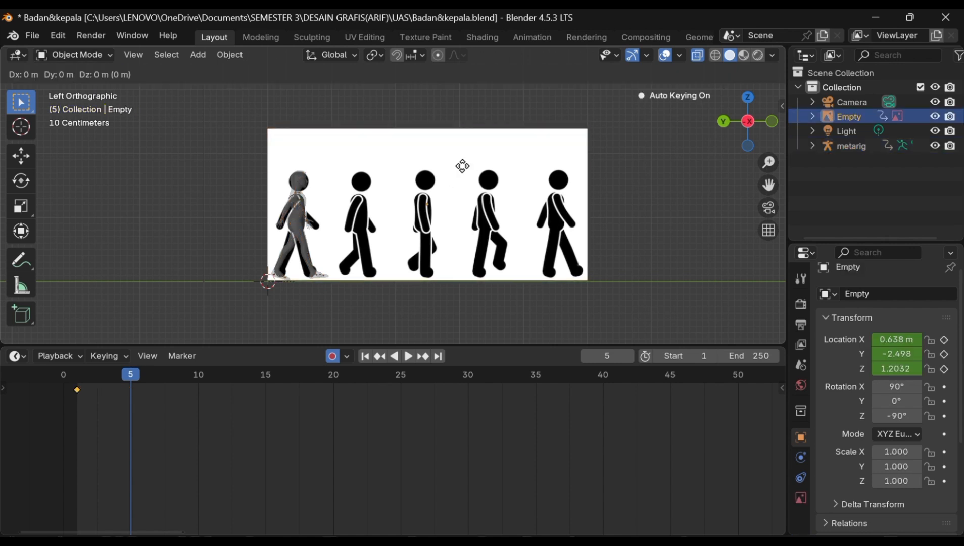
key("y")
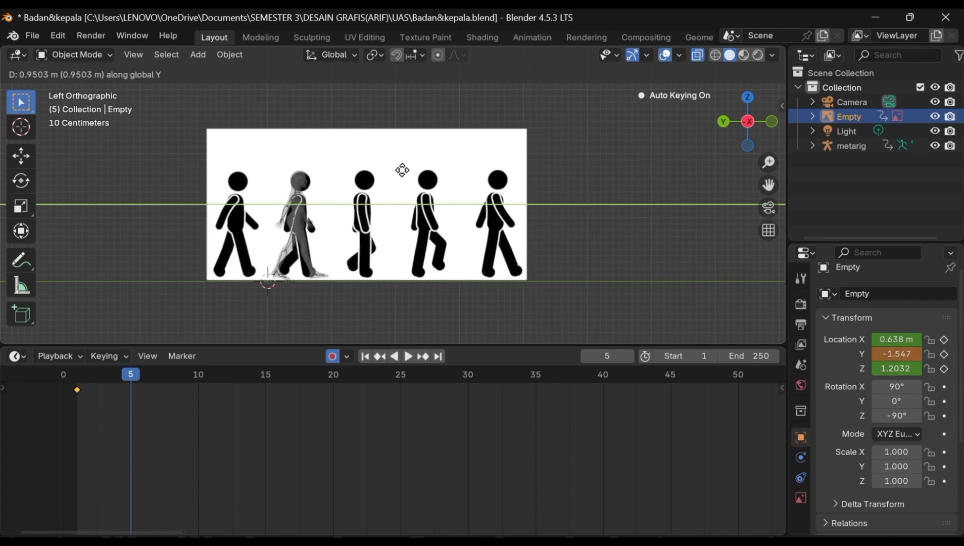
left_click(403, 177)
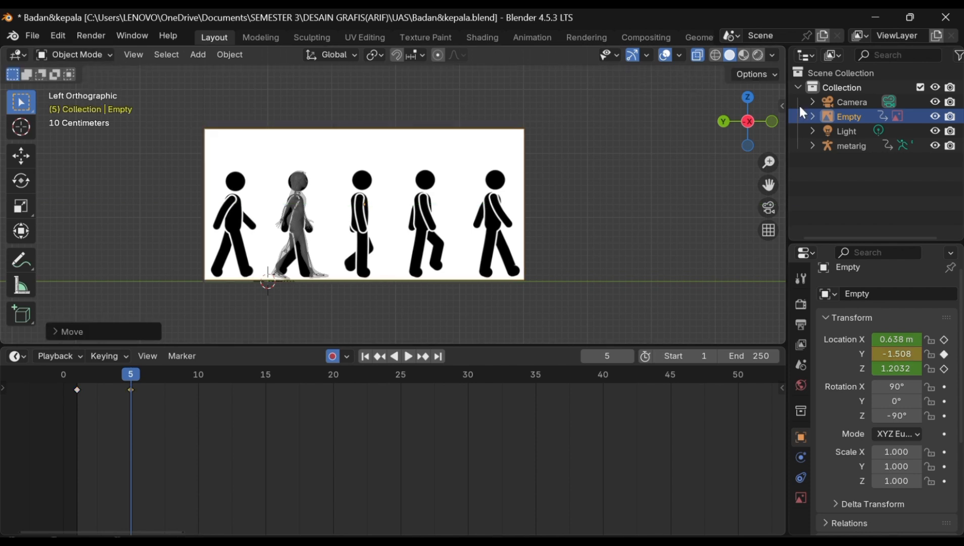
- Select the metarig armature again and return it to Pose Mode
left_click(836, 146)
left_click(111, 57)
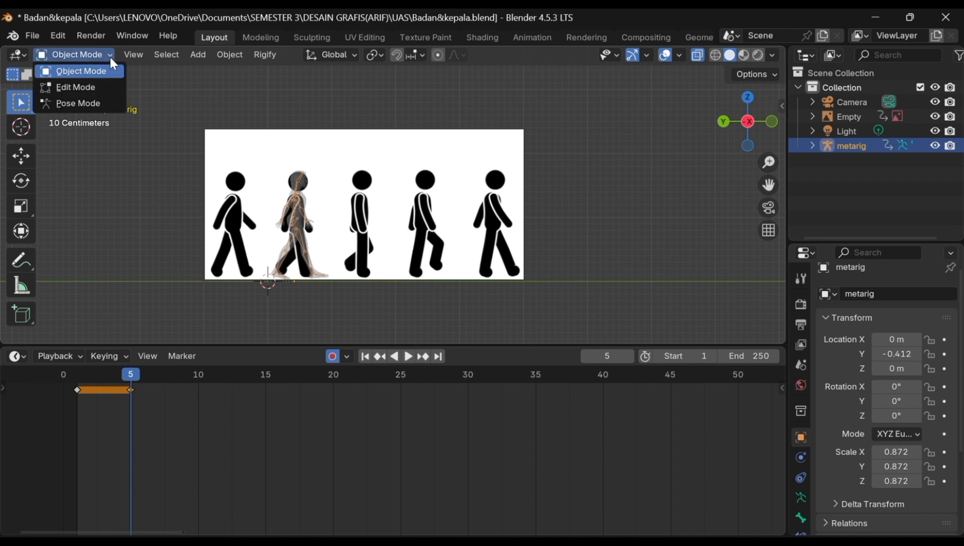
left_click(109, 104)
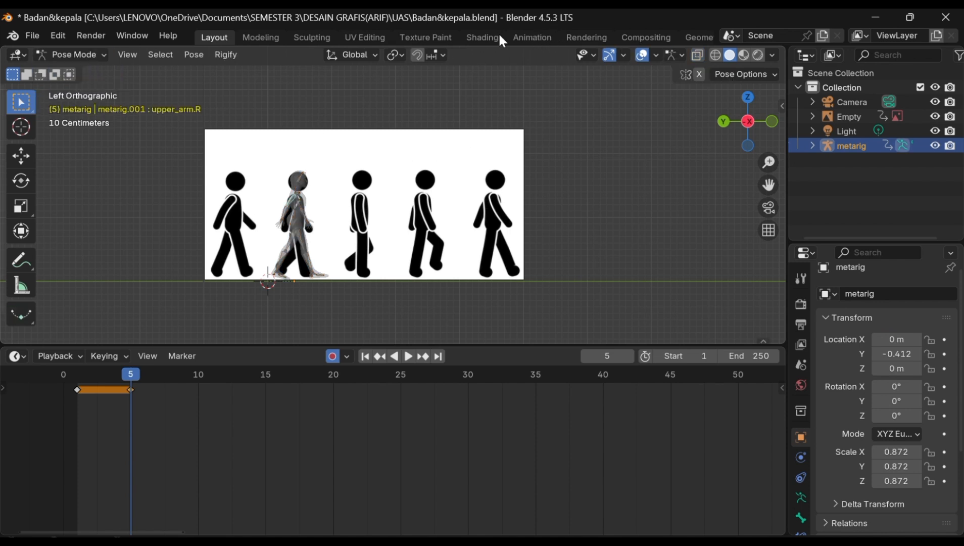
left_click(836, 145)
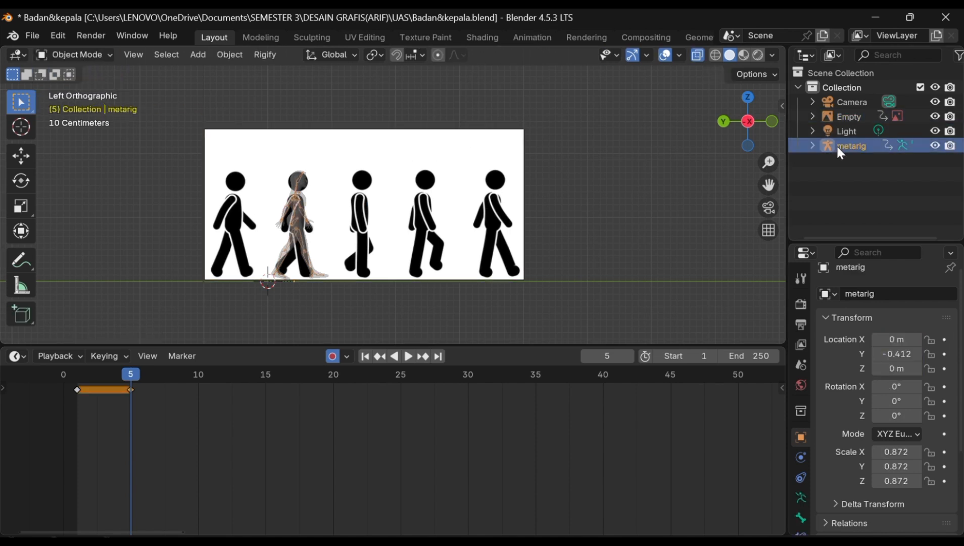
left_click(110, 55)
left_click(108, 103)
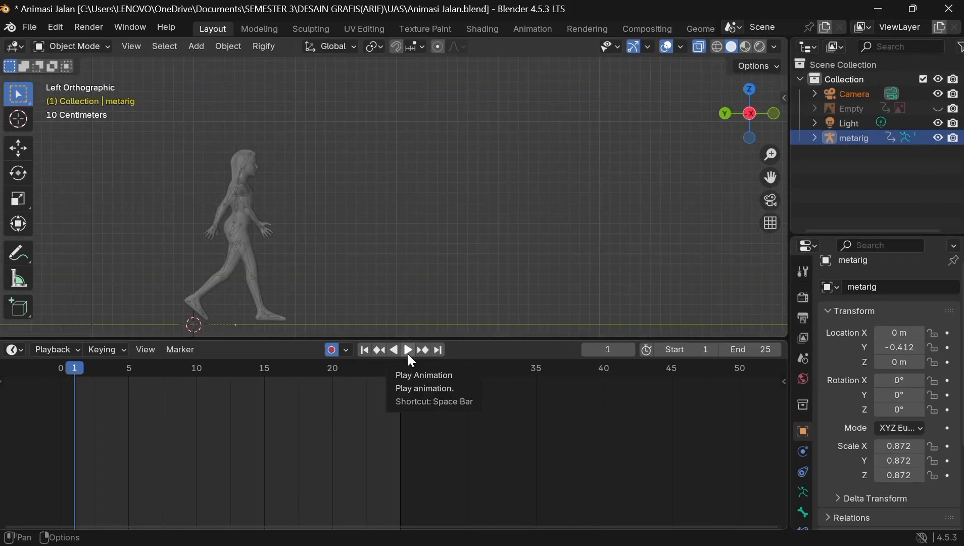
- Play the walk animation over frames 1 to 25 to preview the character's movement
left_click(408, 354)
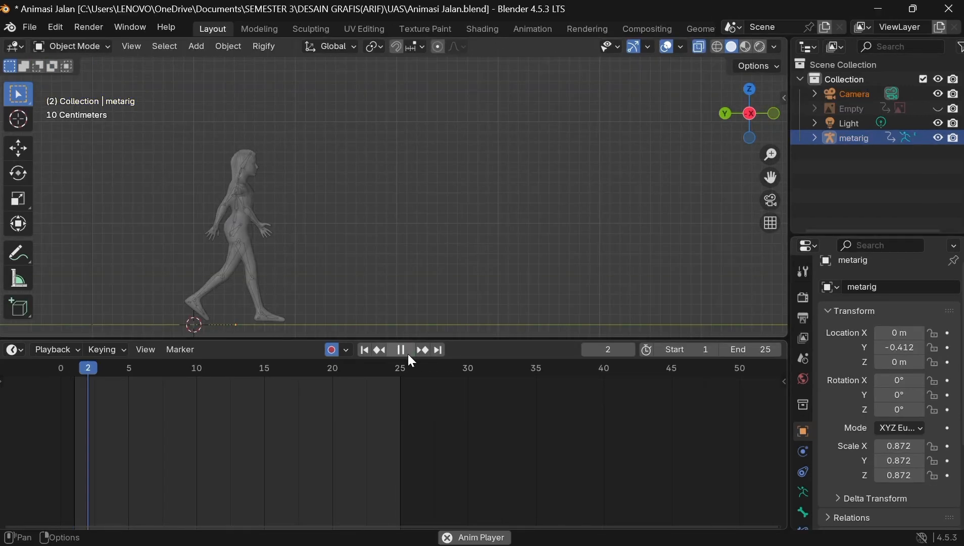